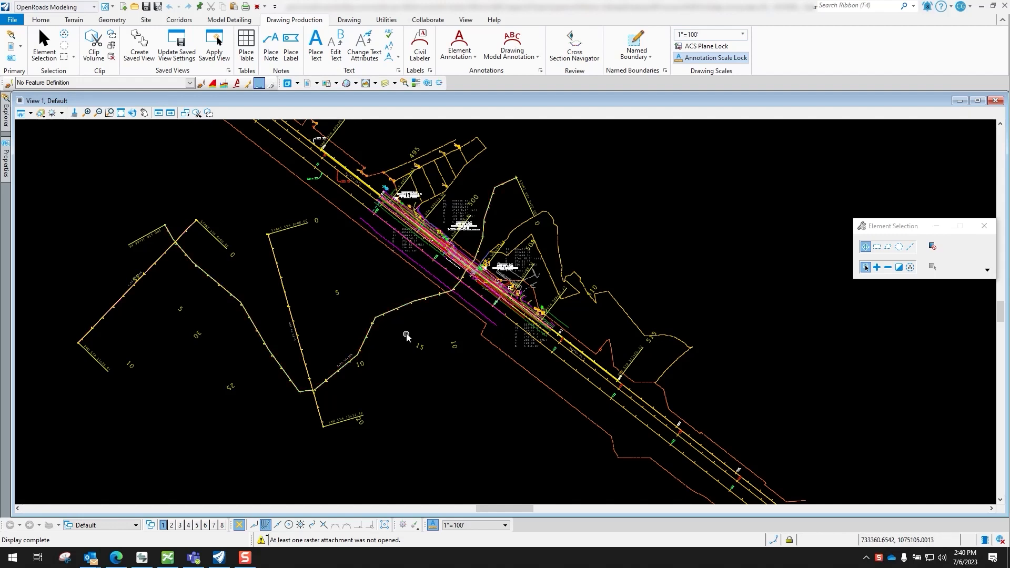
Open the profile model of the Peruque Creek Streambed alignment in View 8
left_click(406, 306)
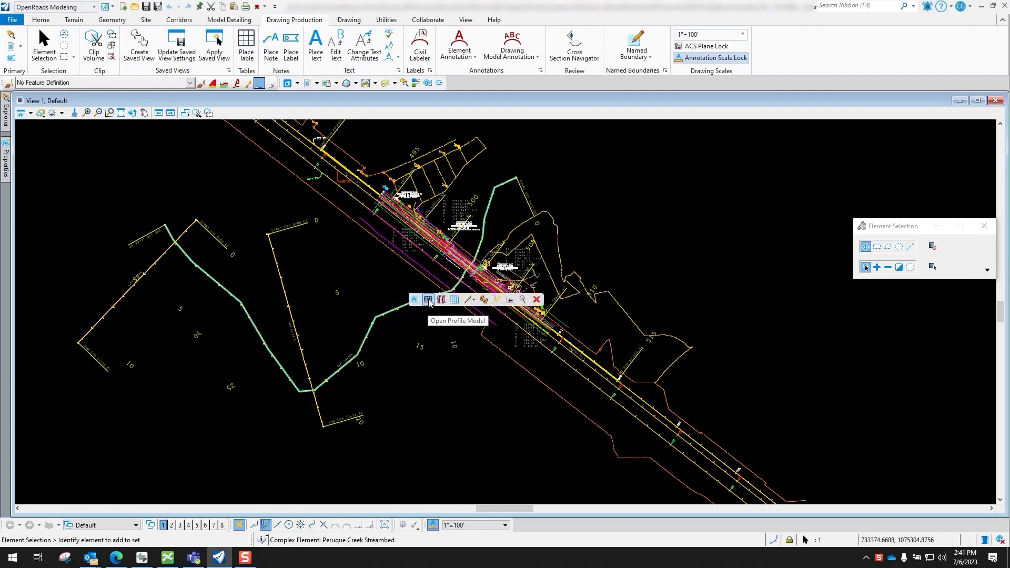
left_click(429, 300)
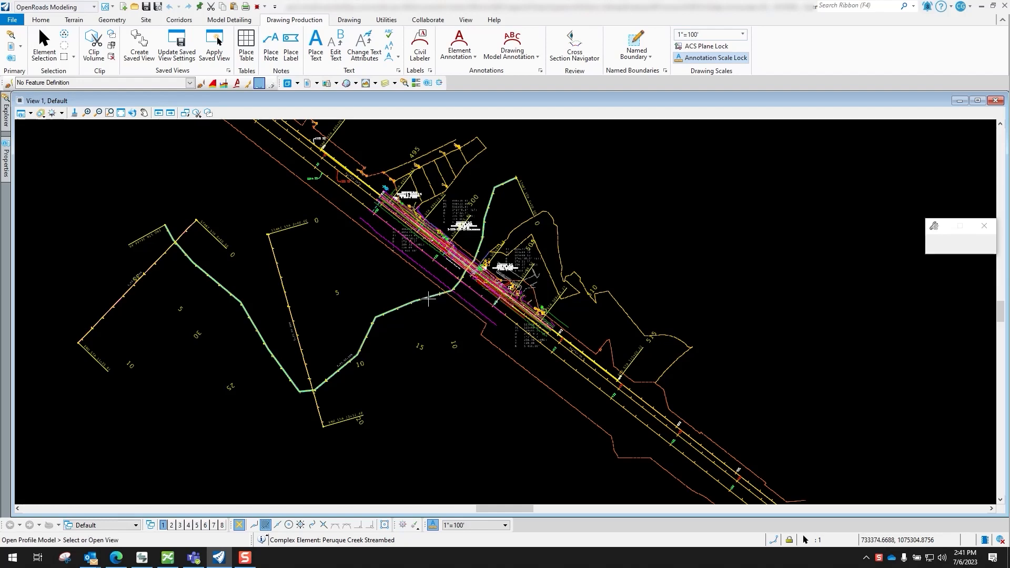
left_click(222, 526)
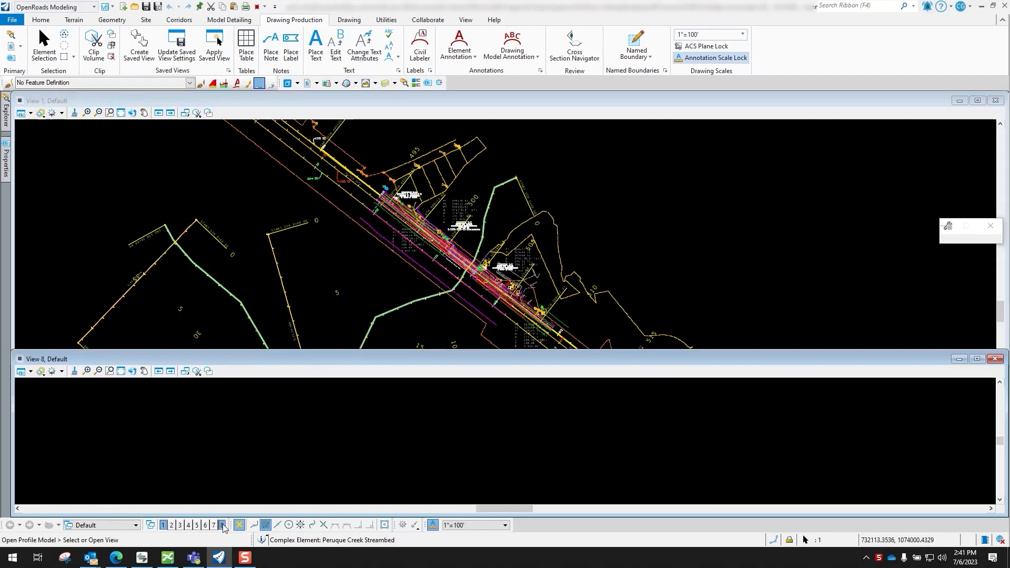
left_click(370, 429)
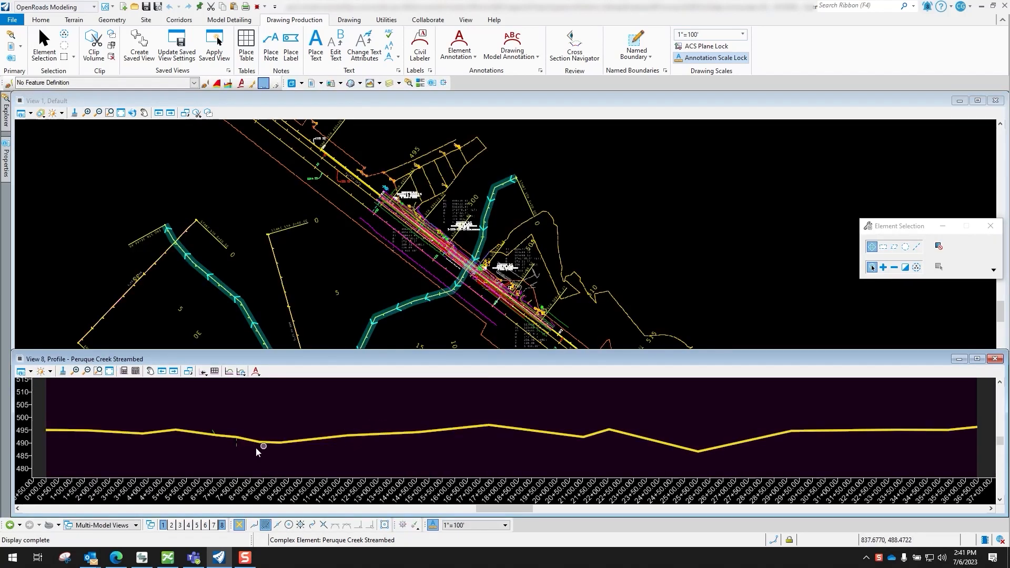
scroll(493, 436, "down", 5)
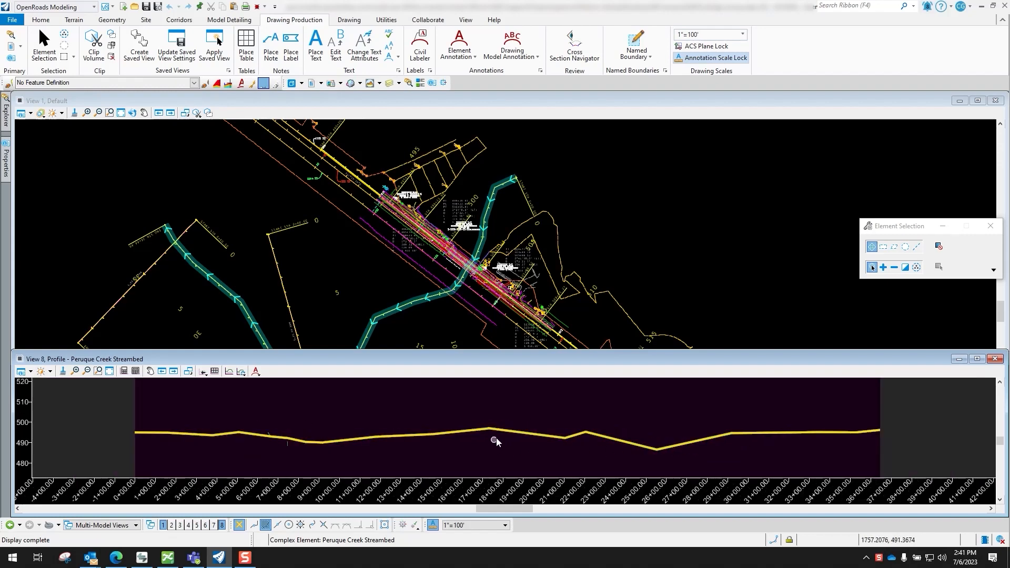
scroll(492, 457, "up", 2)
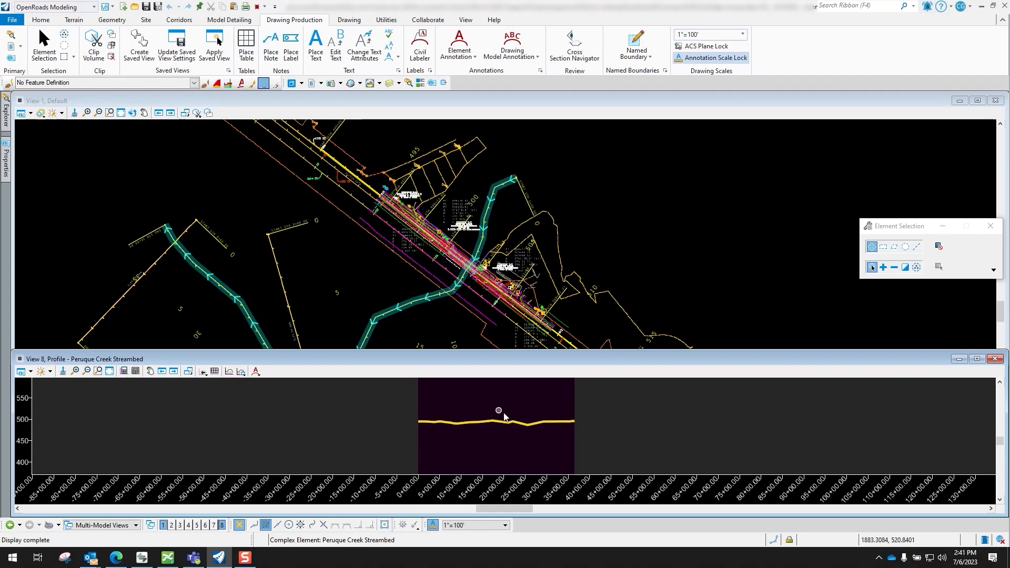
Start a profile sheet named boundary using the Design - Full Profile drawing seed and a 1"=100' detail scale
right_click(529, 401)
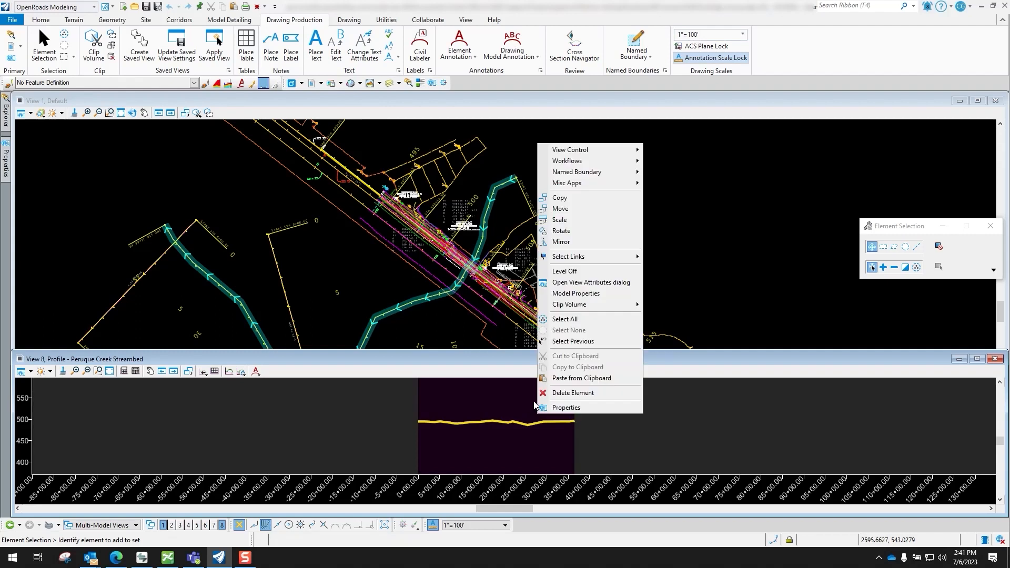
mouse_move(599, 176)
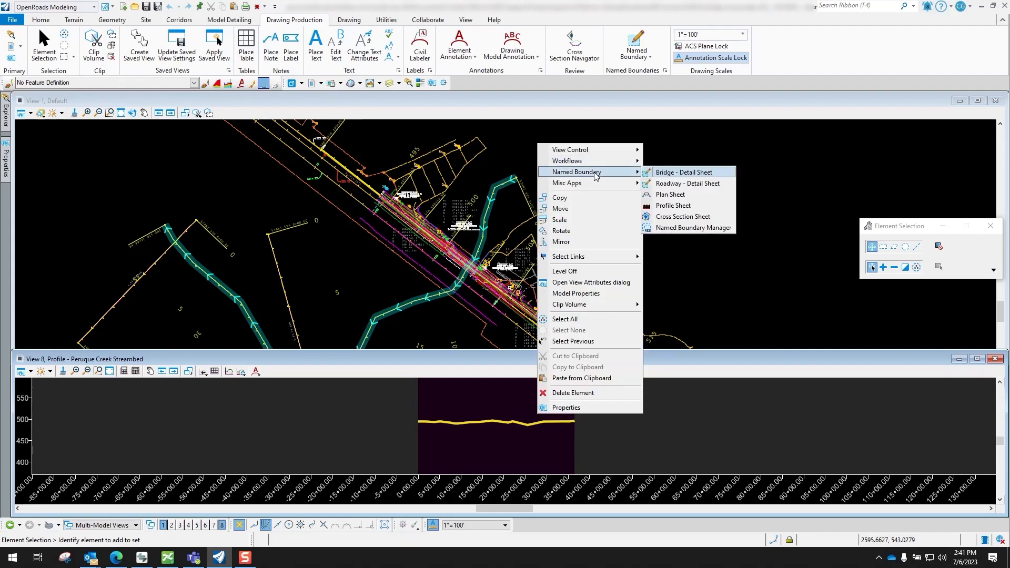
left_click(673, 206)
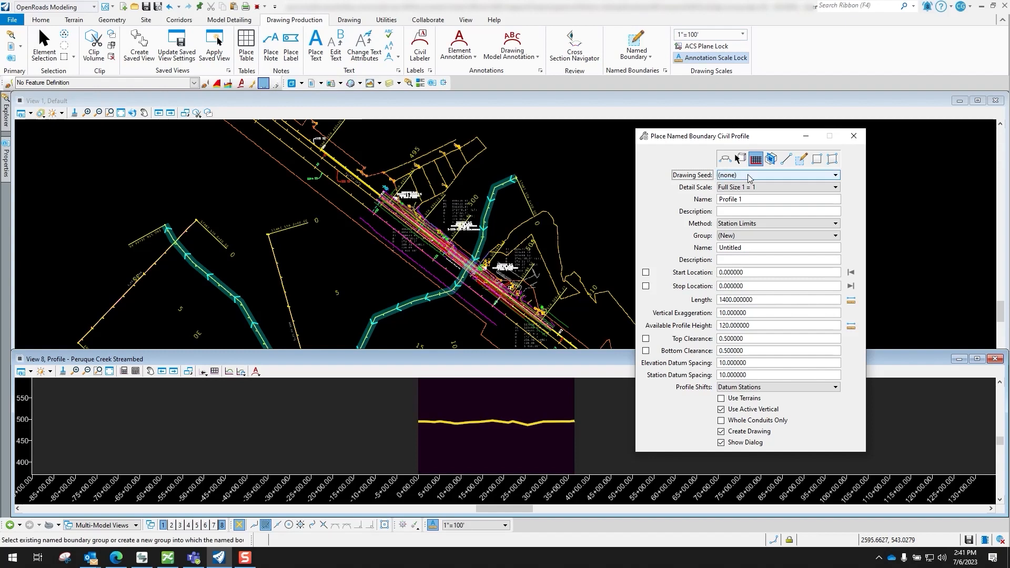
left_click(747, 175)
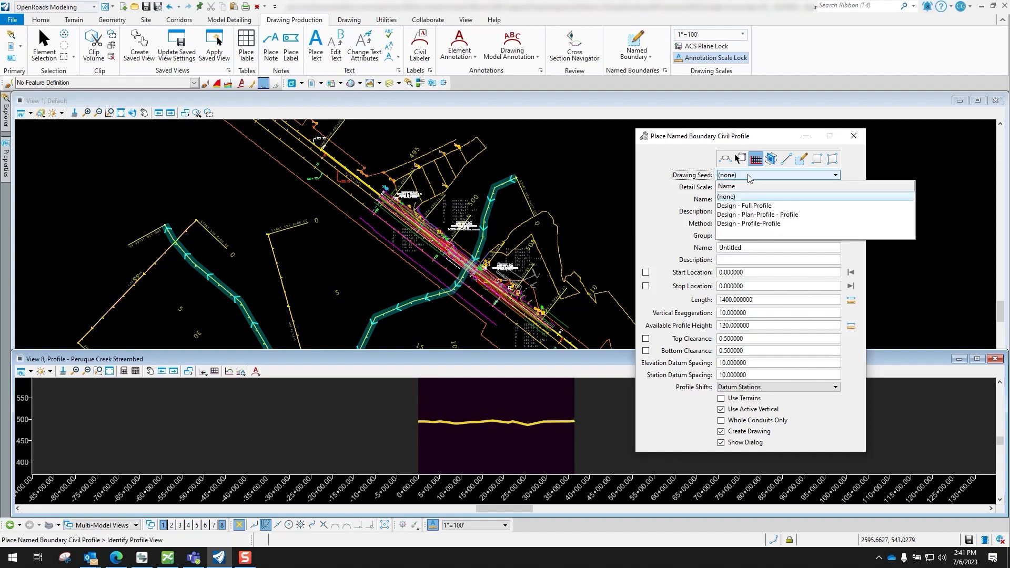
left_click(763, 206)
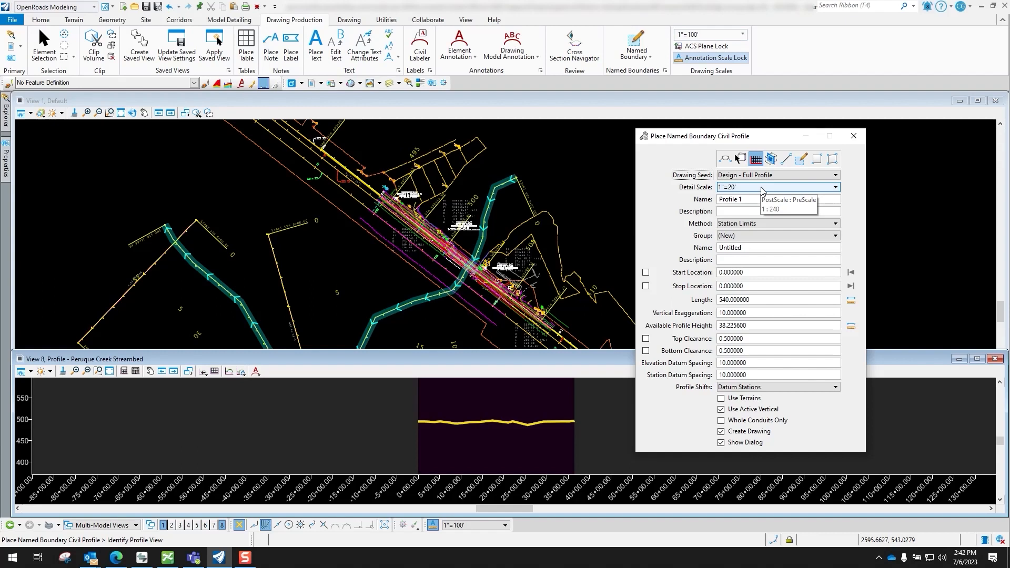
left_click(762, 189)
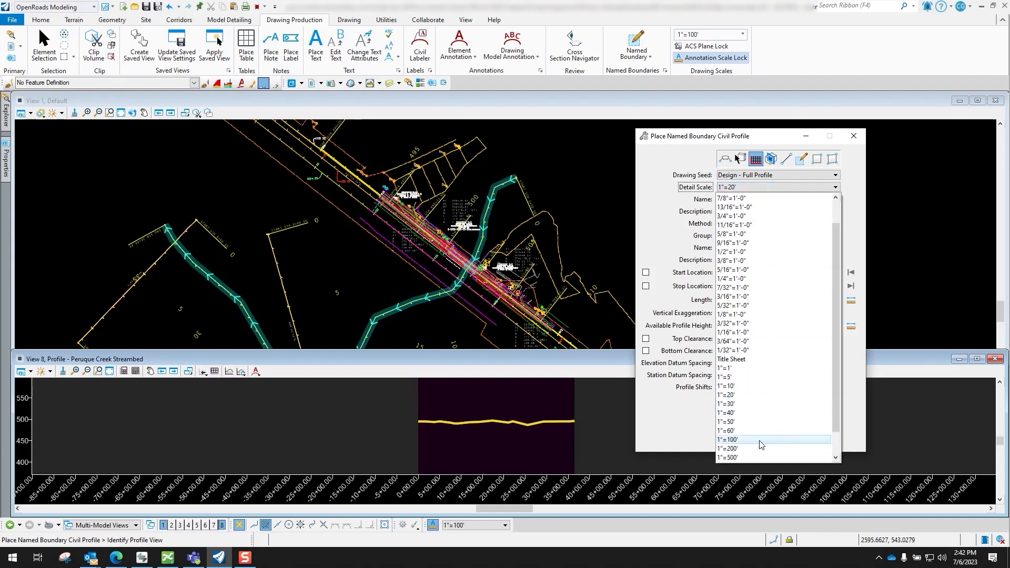
left_click(740, 440)
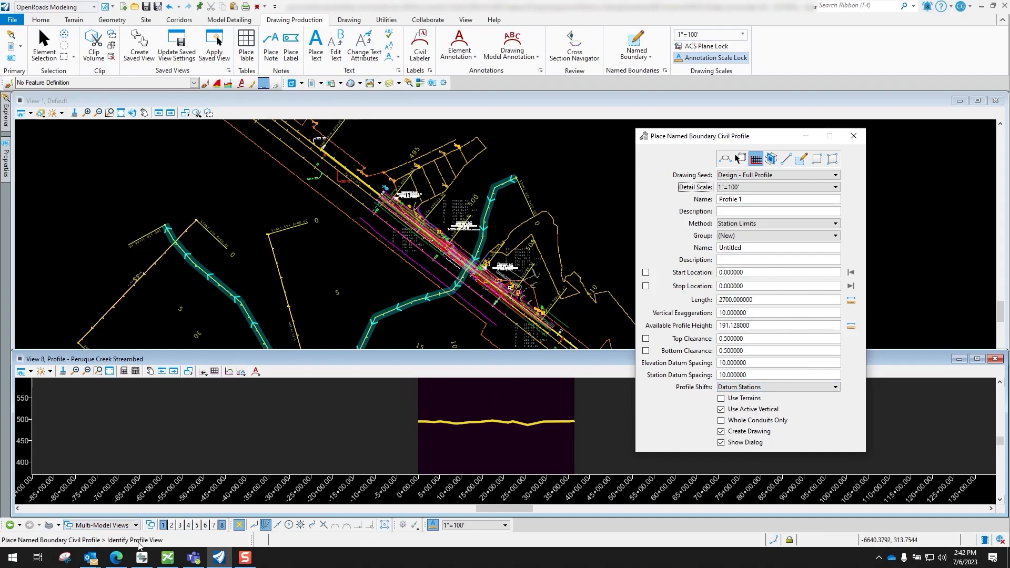
Identify the streambed profile for the named boundary and lock its start location at station -1+00.00
left_click(509, 398)
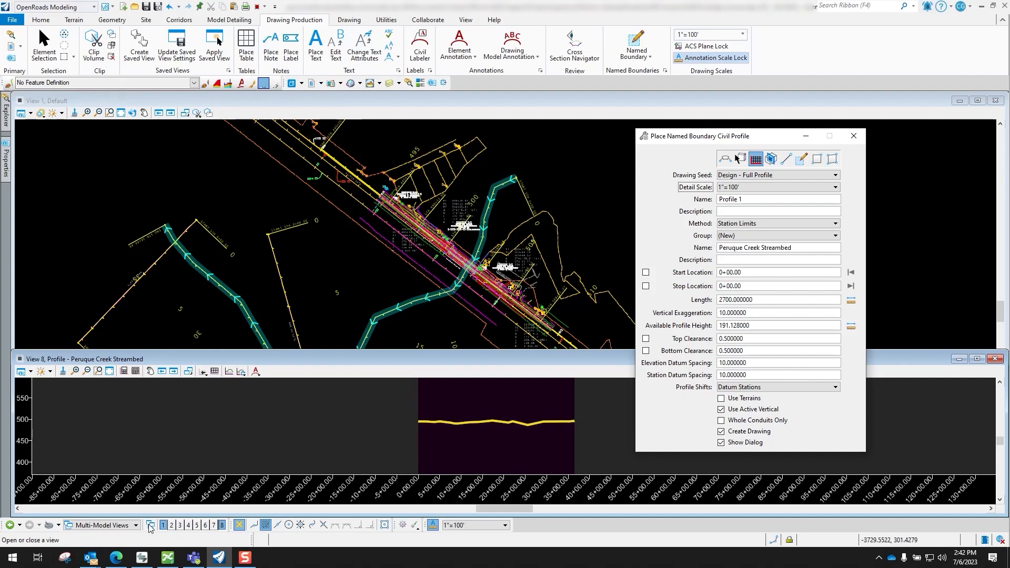
left_click(419, 421)
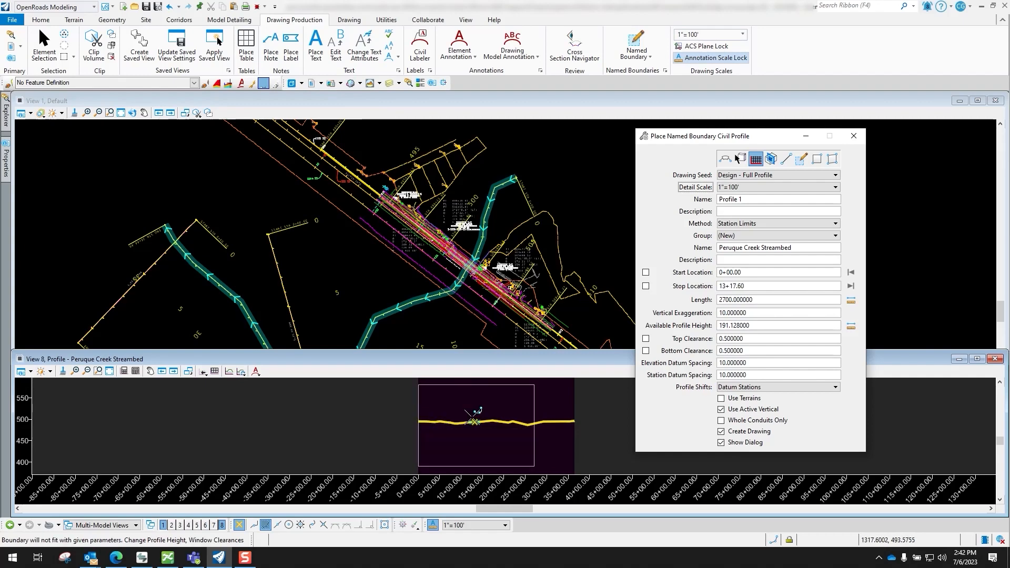
scroll(472, 417, "down", 1)
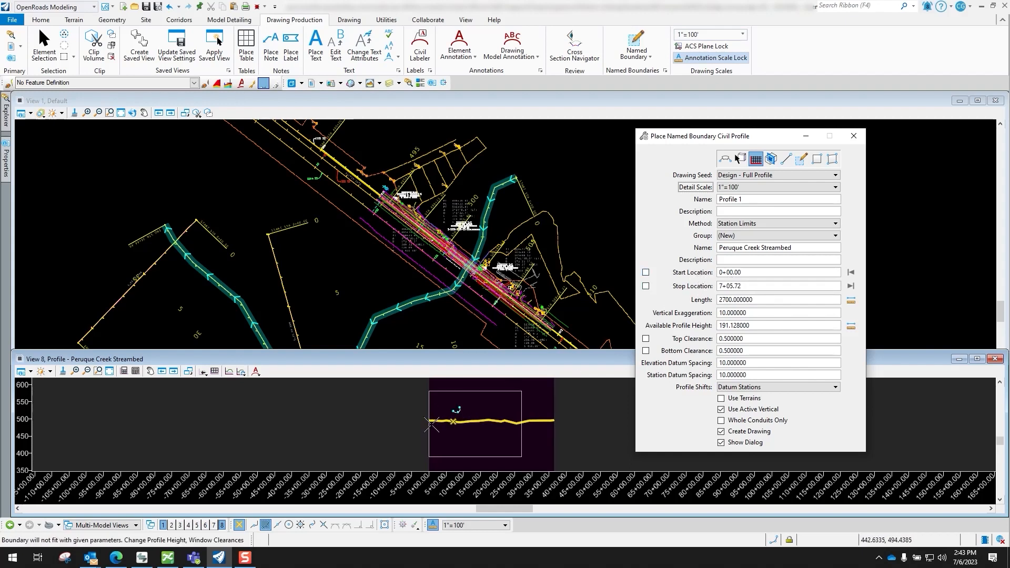
left_click(646, 273)
left_click_drag(755, 272, 695, 271)
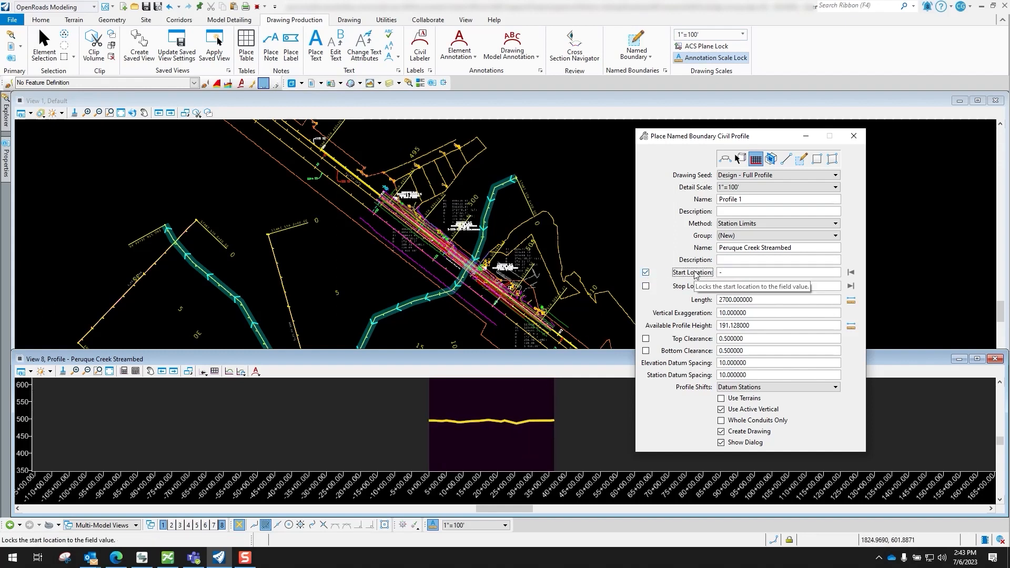
key("Return")
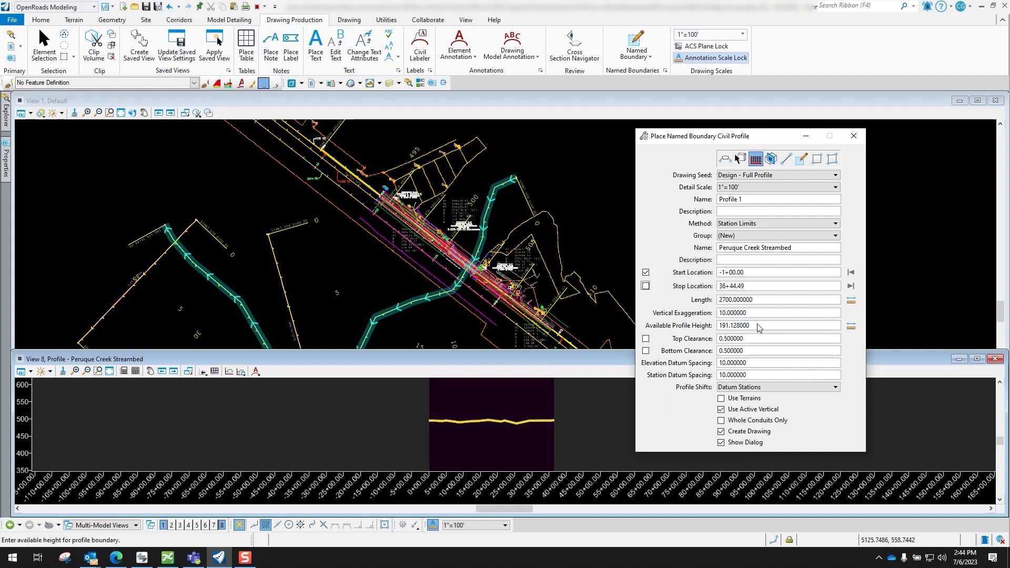
Set the available profile height of the named boundary to 100
left_click_drag(752, 327, 711, 329)
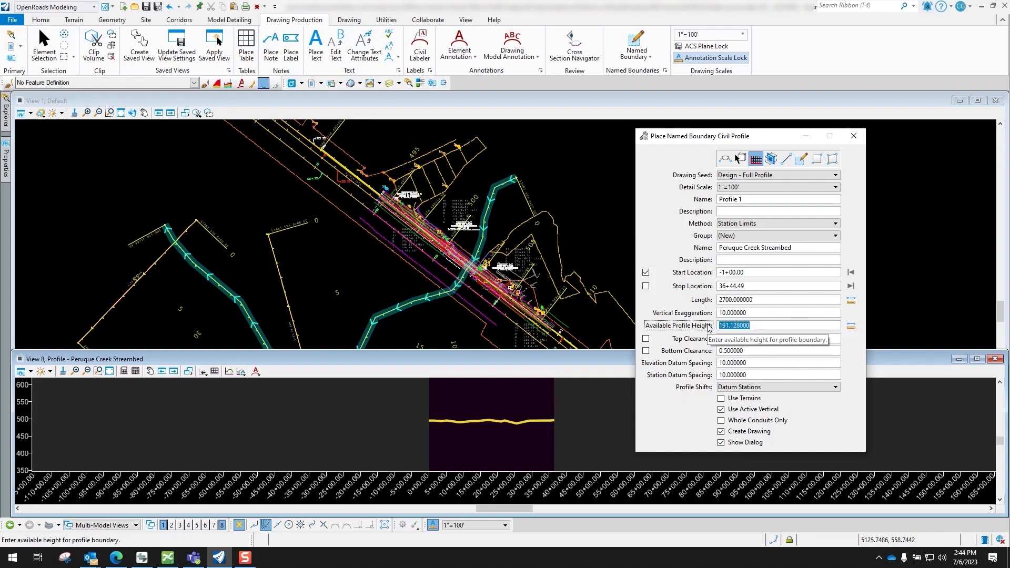
type("100")
key("Tab")
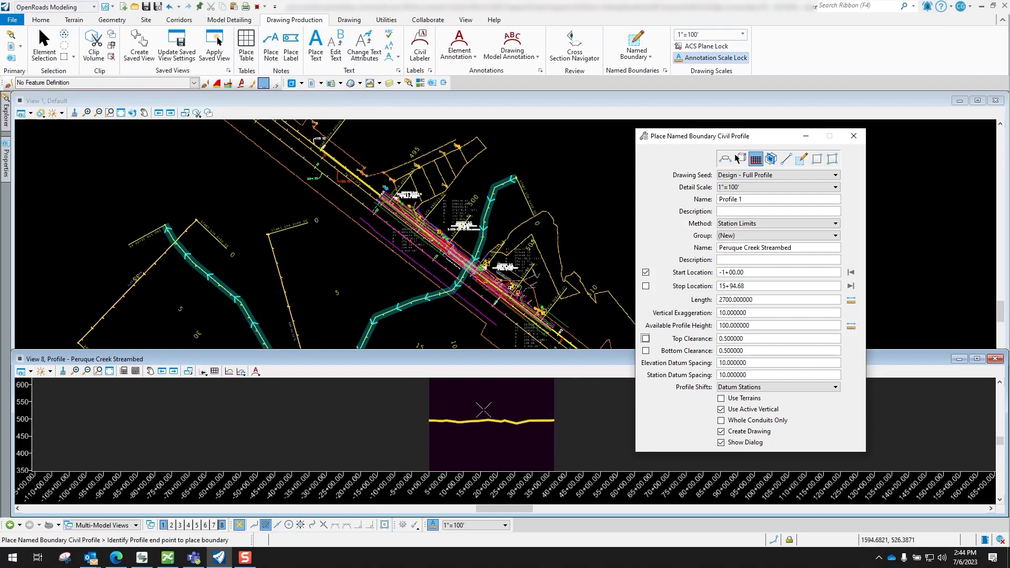
Set the available profile height to 80 and place the named boundaries through the far end of the streambed profile
scroll(487, 405, "up", 2)
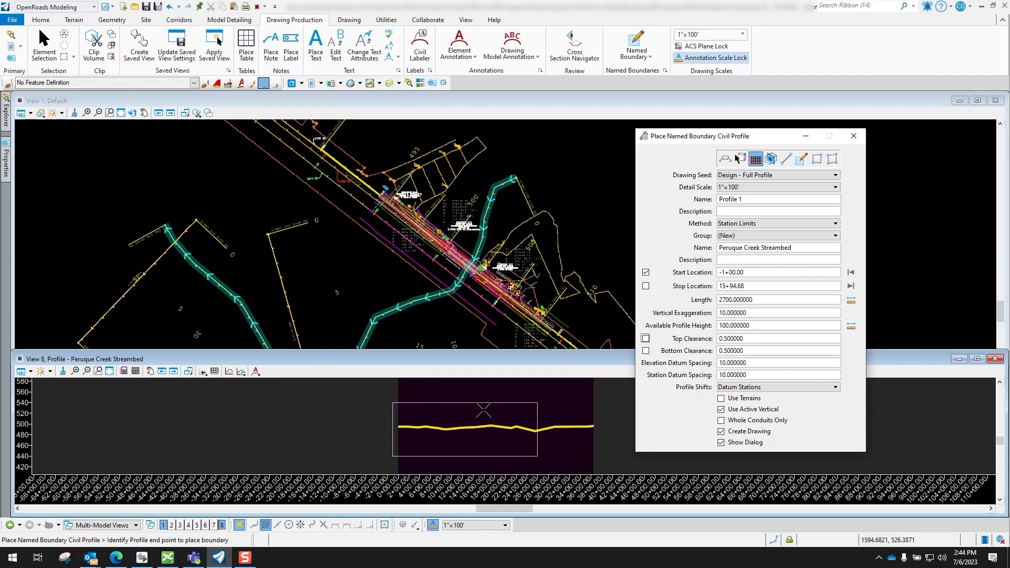
left_click(751, 326)
type("8")
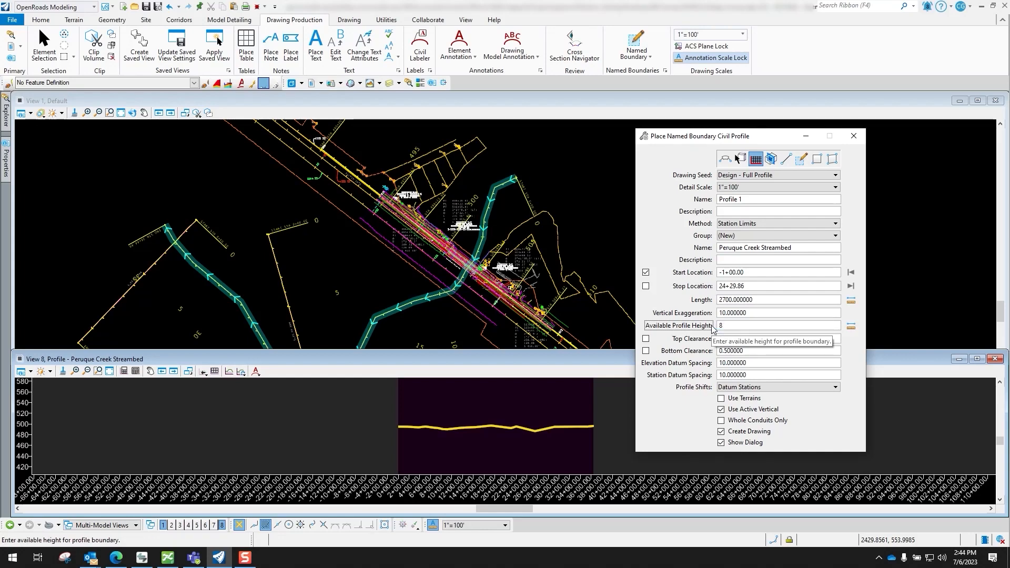
type("0")
key("Tab")
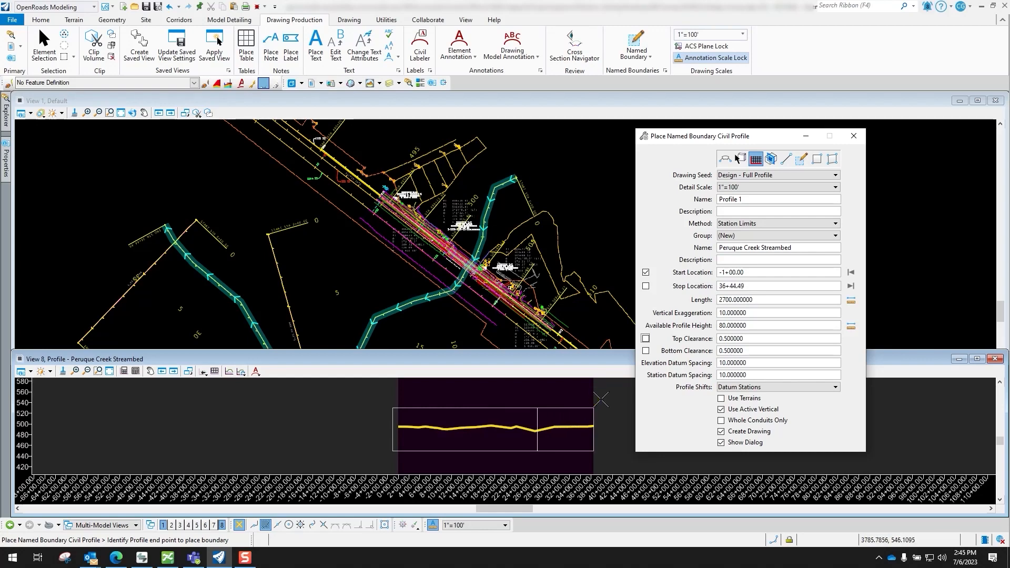
left_click(595, 401)
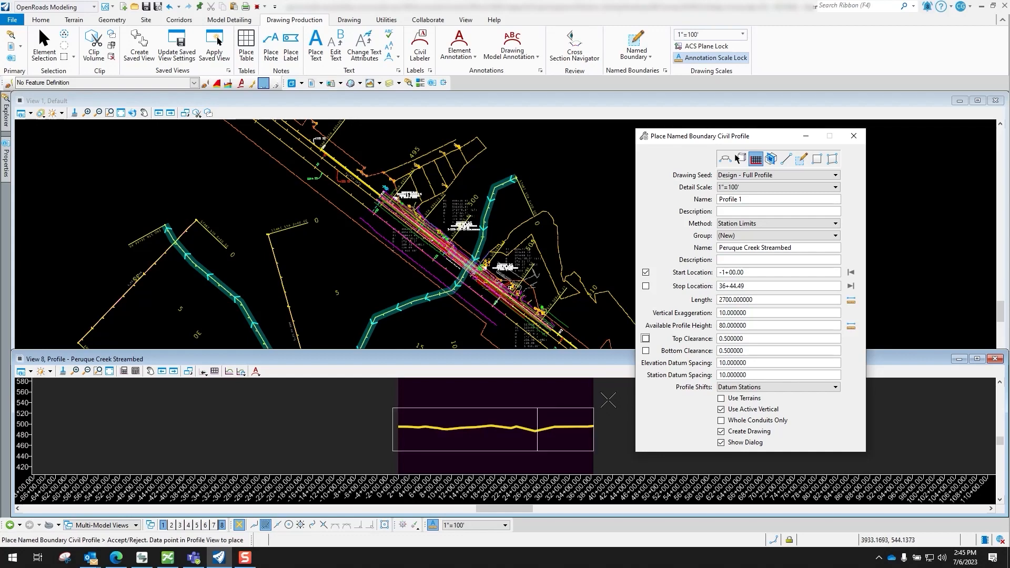
left_click(606, 400)
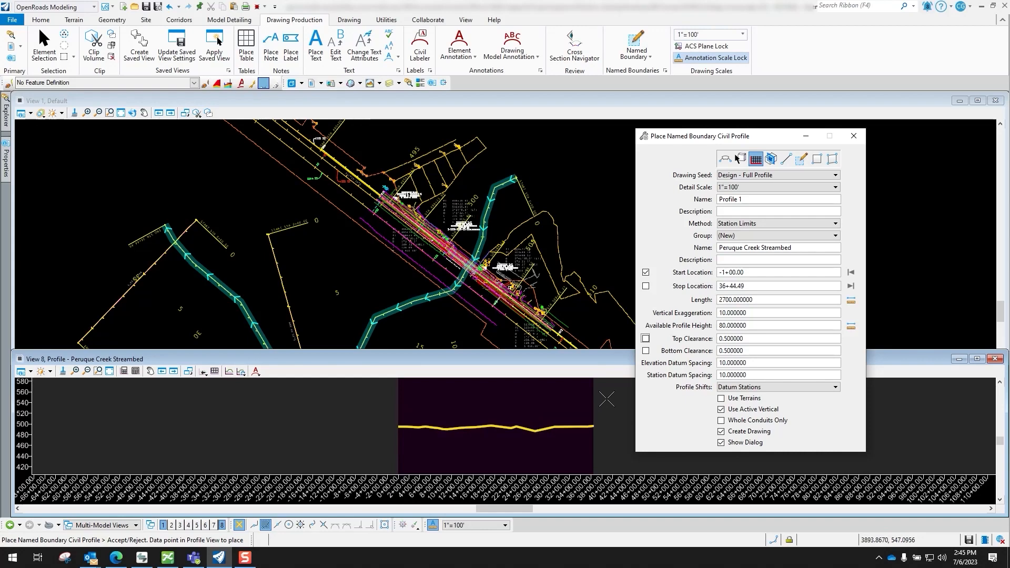
Set the drawing model's annotation scale to 1"=100' and its annotation group to Profile Grid - 100 Scale
mouse_move(579, 175)
left_mouse_down()
mouse_move(722, 160)
mouse_move(741, 129)
left_mouse_up()
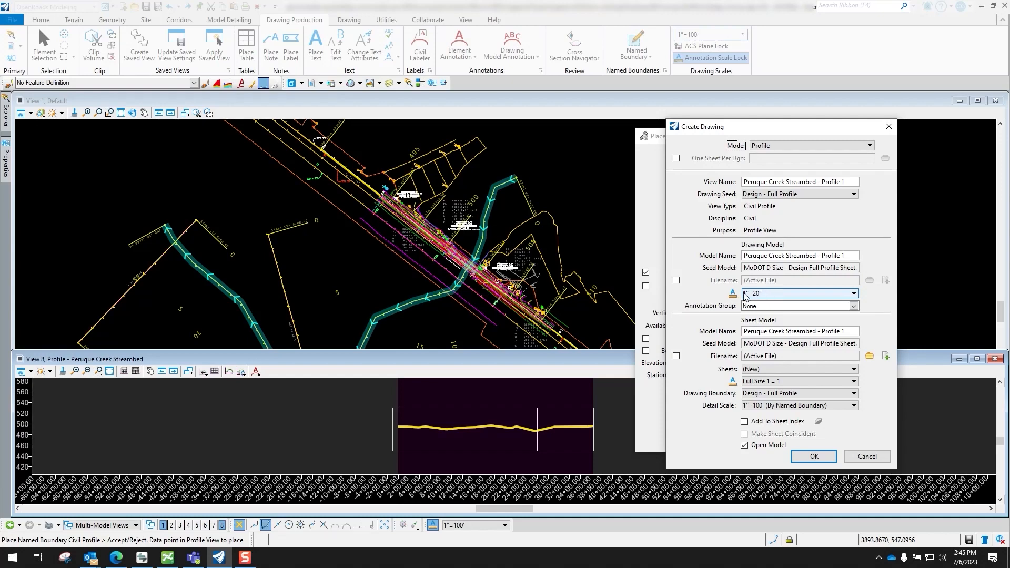
left_click(772, 296)
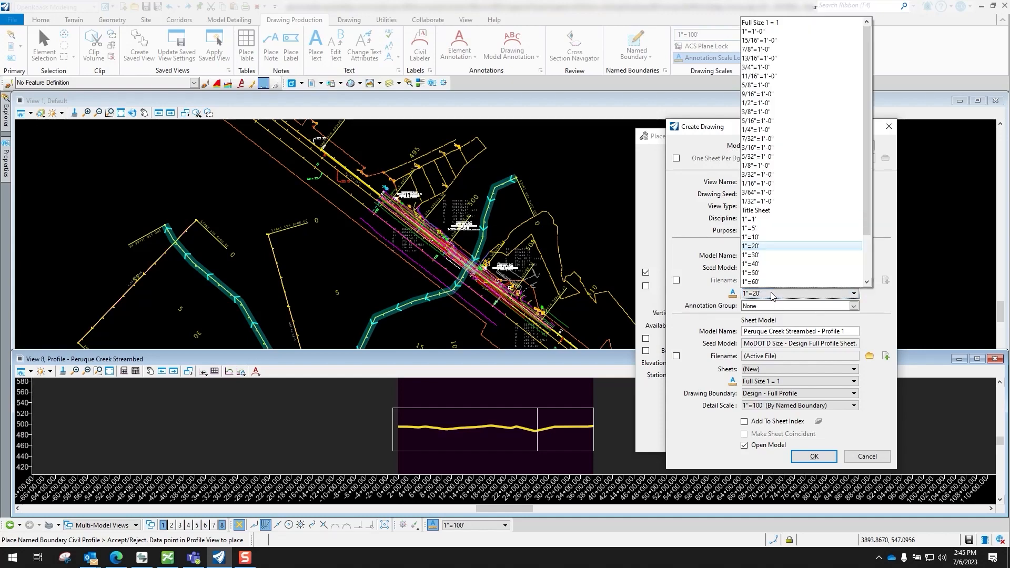
scroll(769, 266, "down", 1)
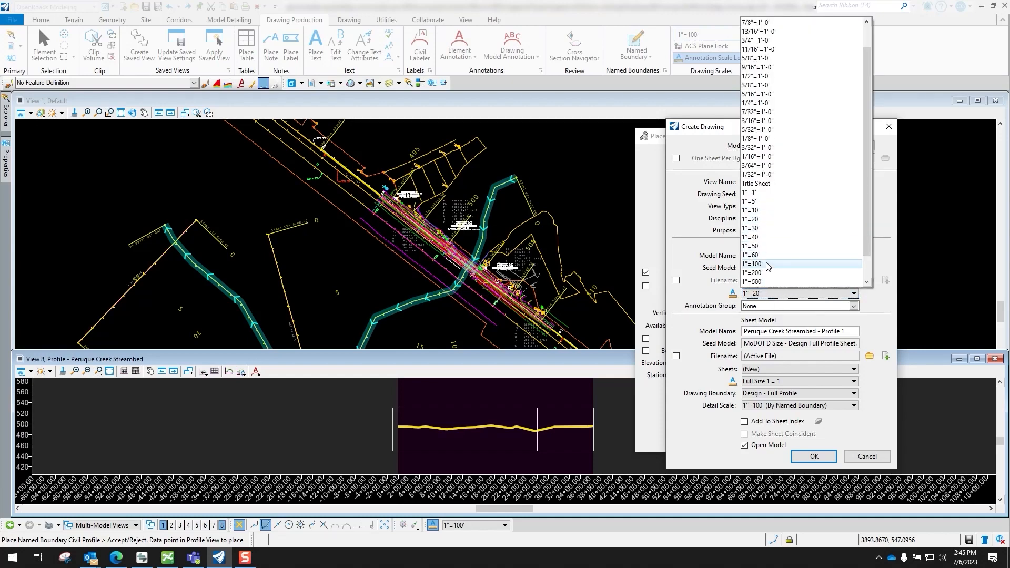
left_click(767, 265)
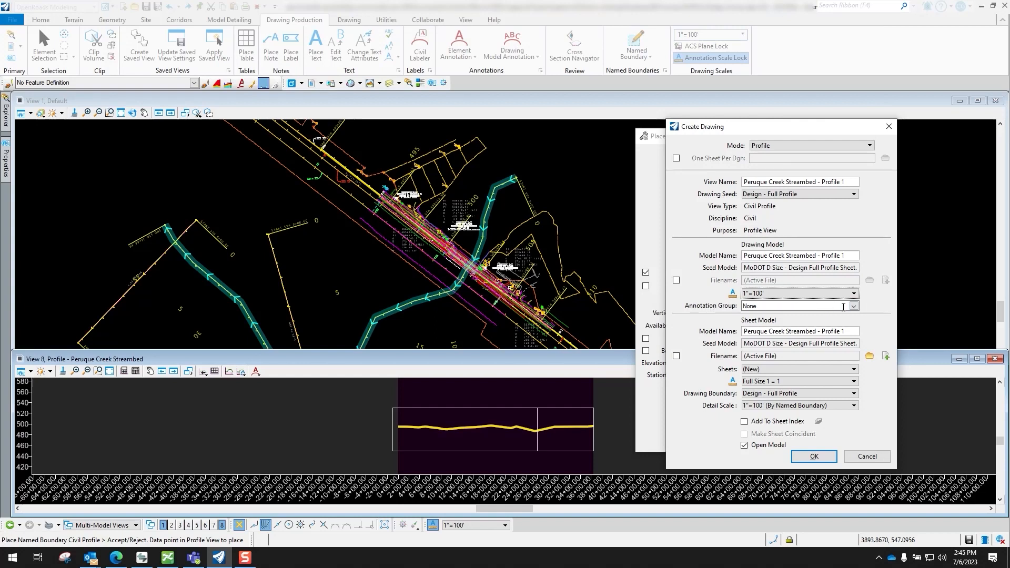
left_click(853, 305)
left_click(747, 325)
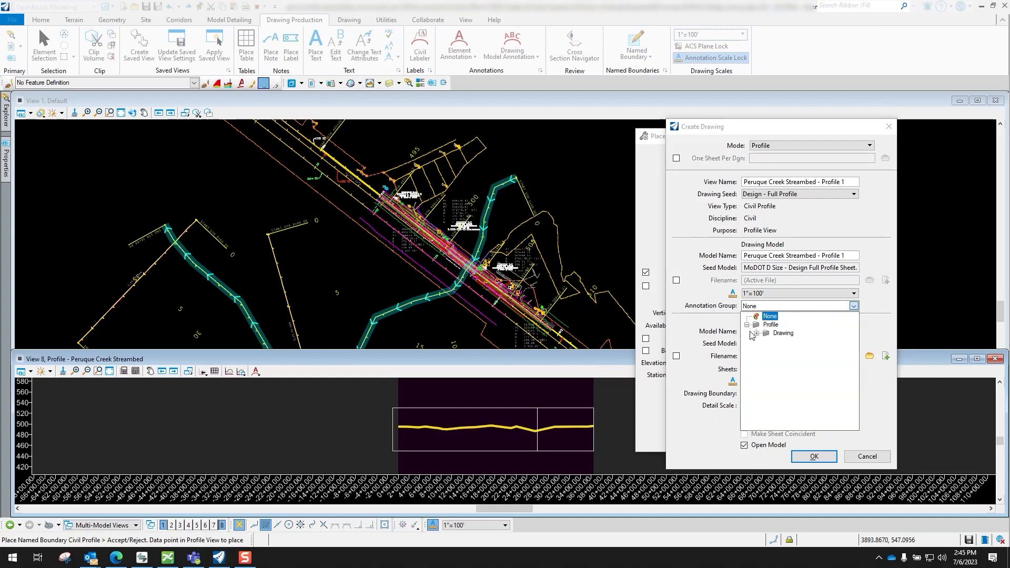
left_click(756, 333)
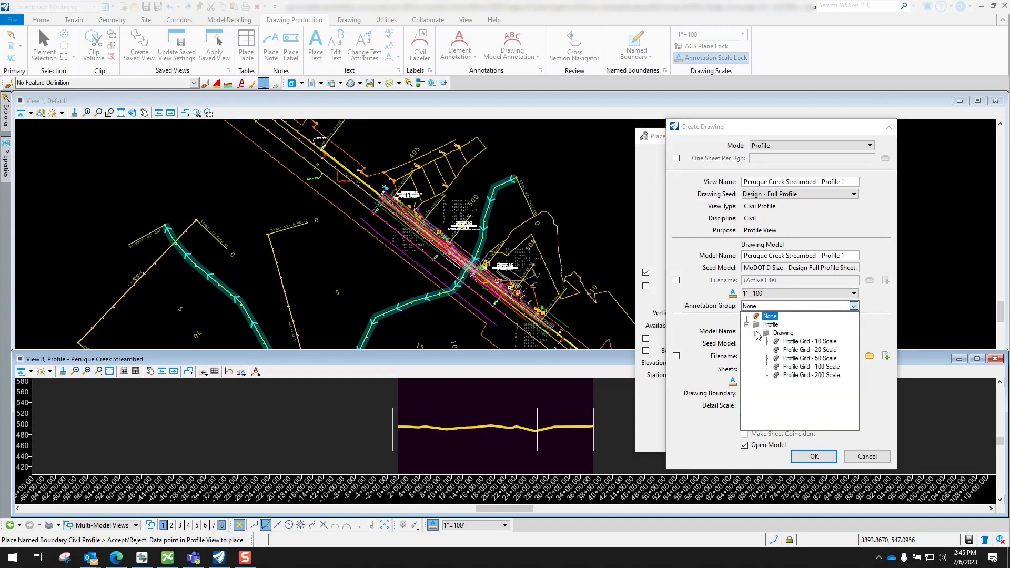
left_click(829, 367)
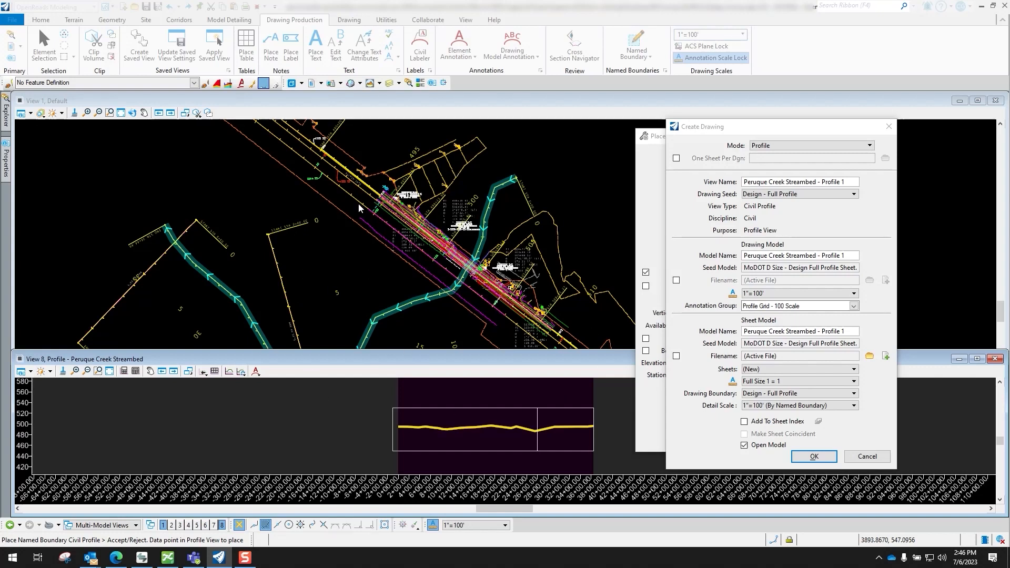
Create the drawing and sheet models, and open the Peruque Creek Streambed - Profile 1 [Sheet] views
left_click(815, 457)
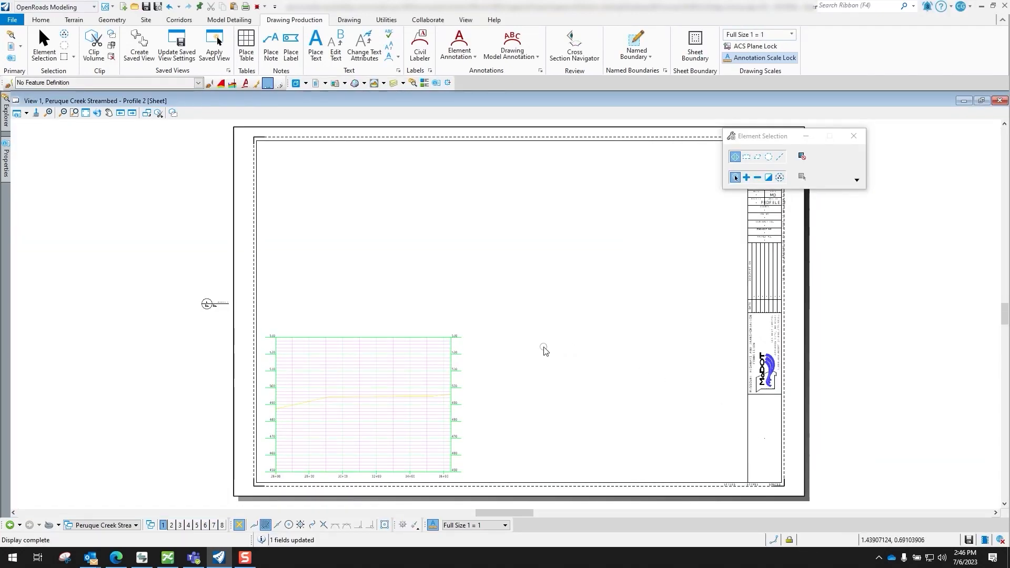
left_click(112, 525)
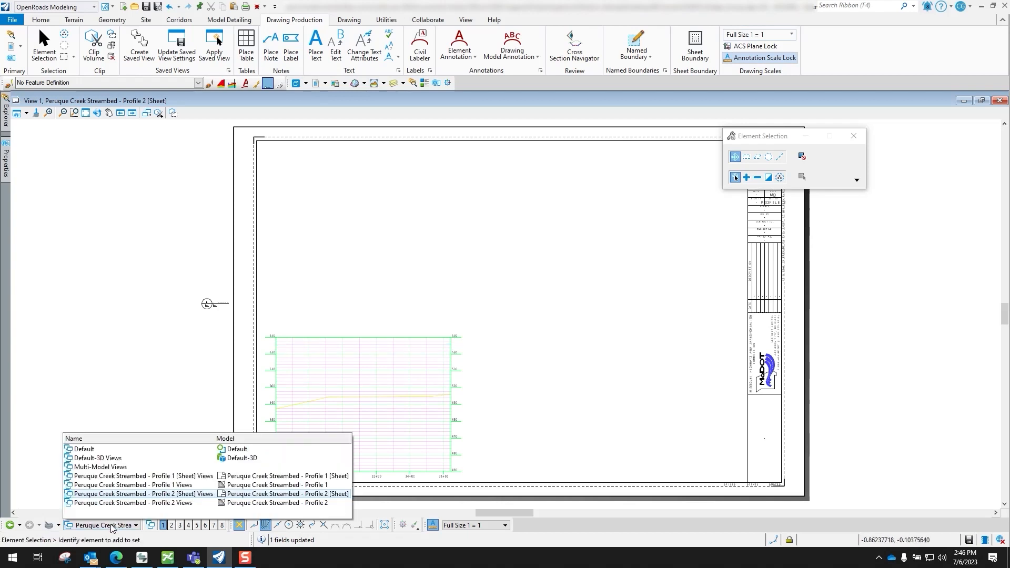
left_click(183, 477)
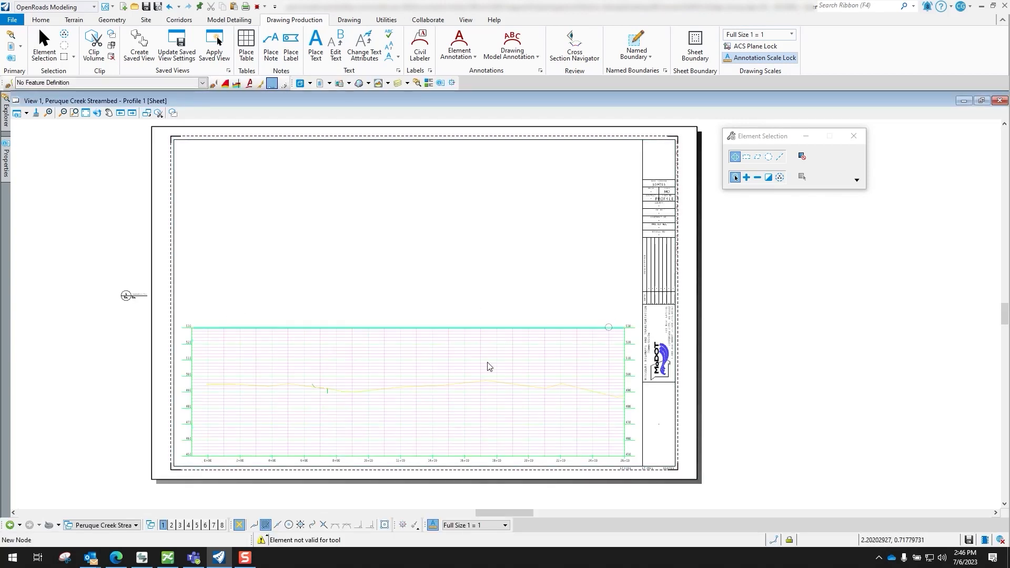
Review the Peruque Creek Streambed - Profile 2 [Sheet] views and return to the Profile 1 [Sheet] views
left_click(118, 529)
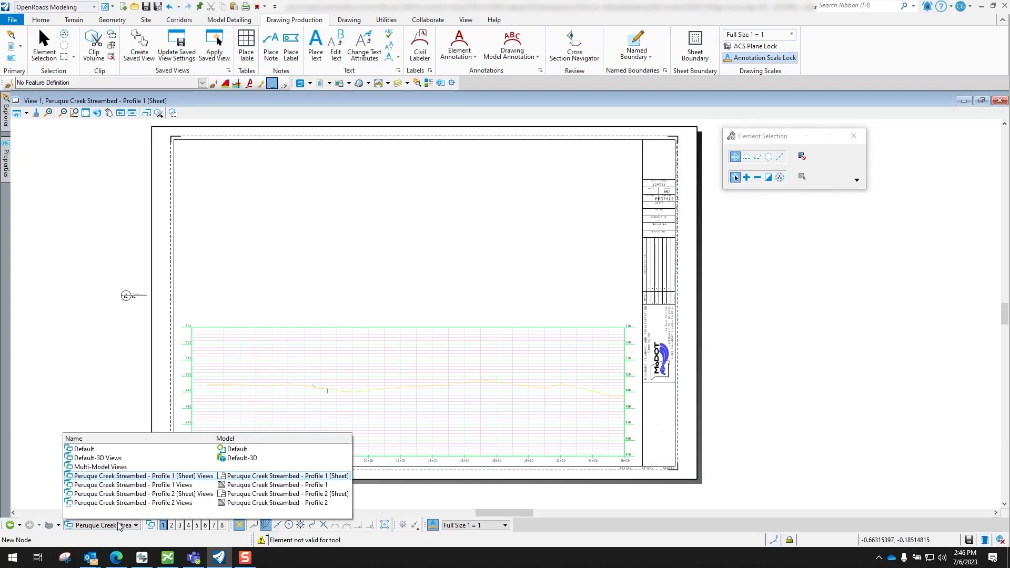
left_click(160, 497)
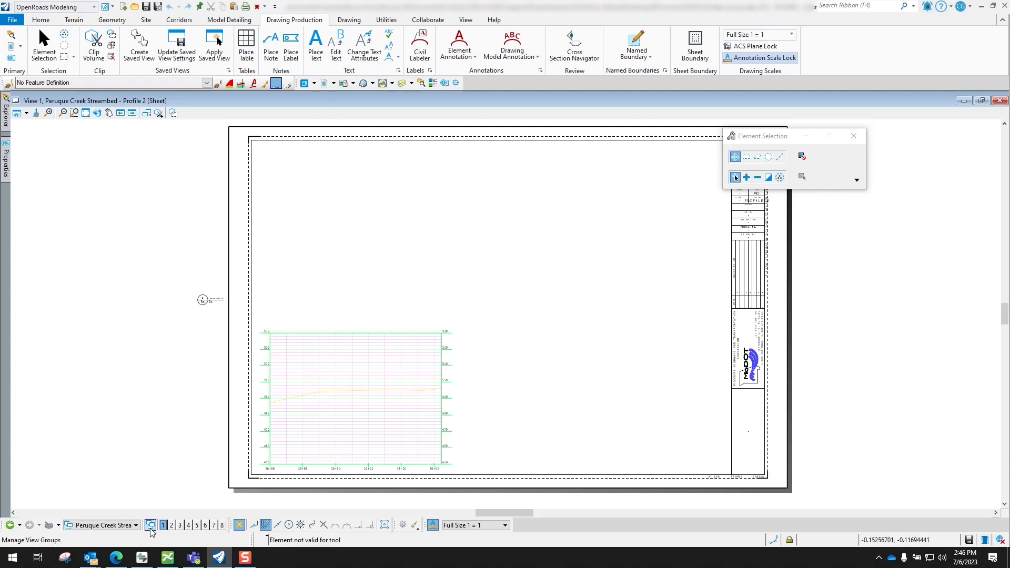
left_click(126, 526)
left_click(154, 477)
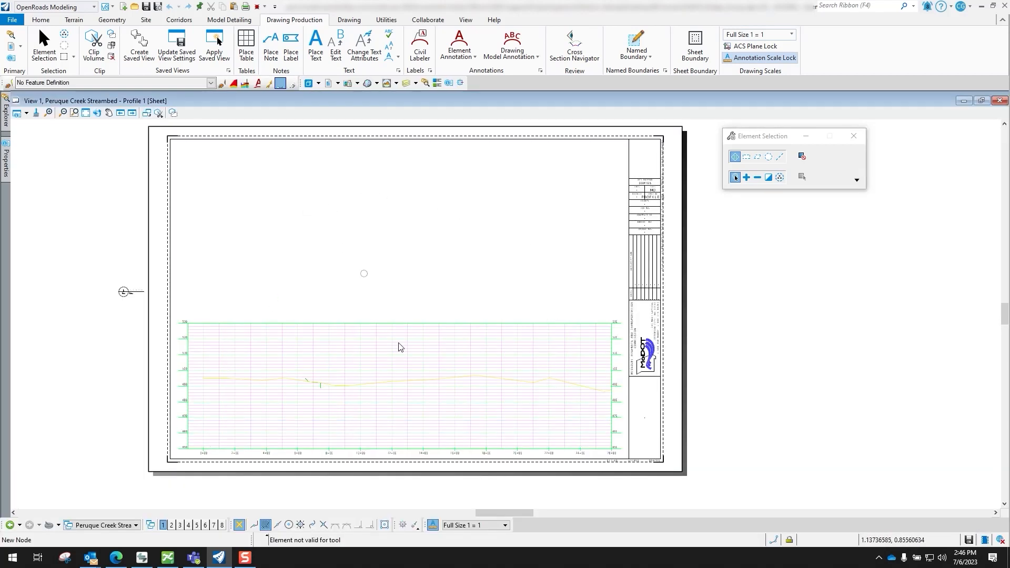
Switch to the Default view group and open the list of models in the design file
left_click(117, 529)
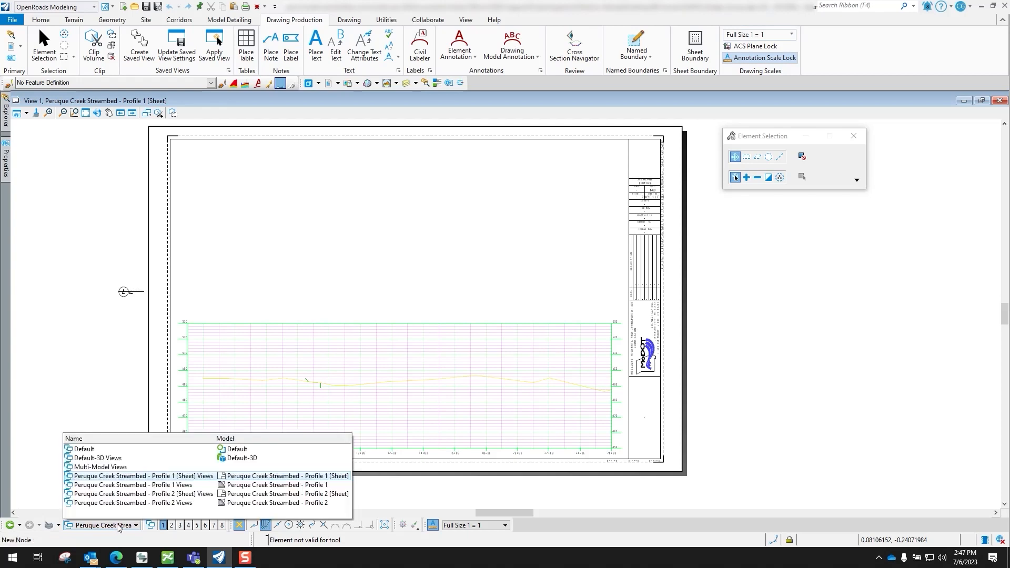
left_click(99, 451)
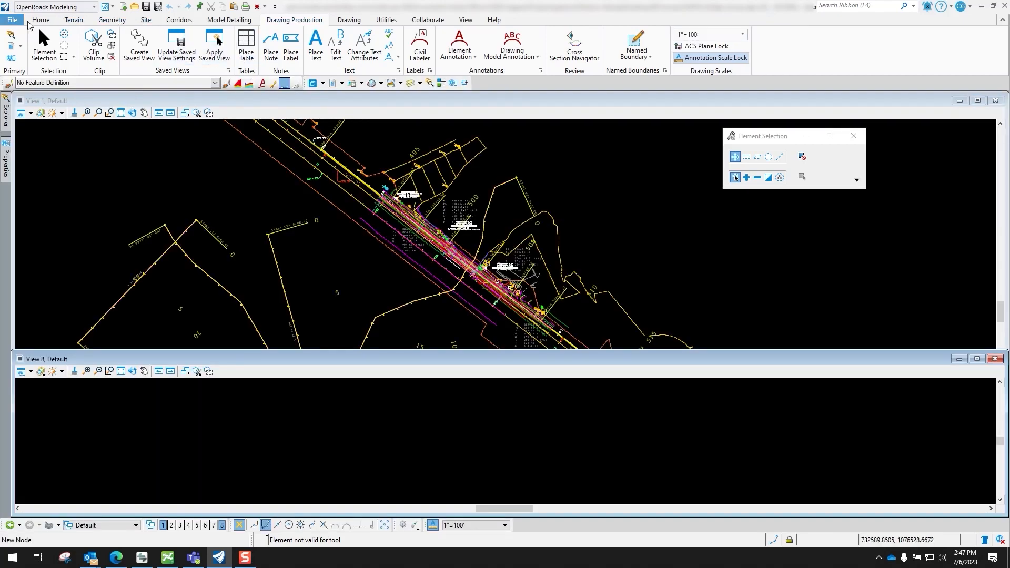
left_click(31, 21)
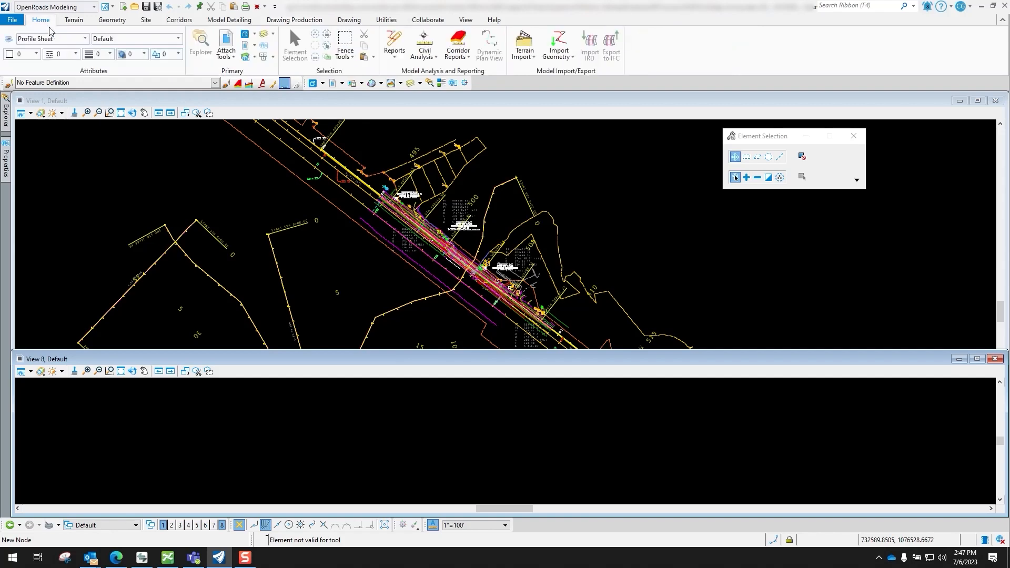
left_click(249, 33)
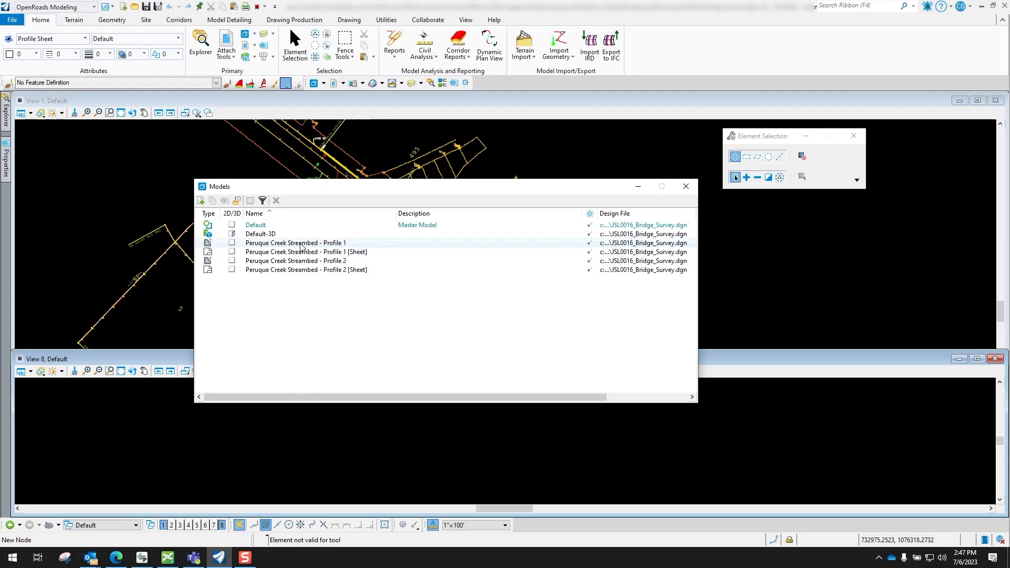
Copy the Peruque Creek Streambed - Profile 1 [Sheet] model as Peruque Creek Streambed [Sheet] and close the model list
left_click(303, 251)
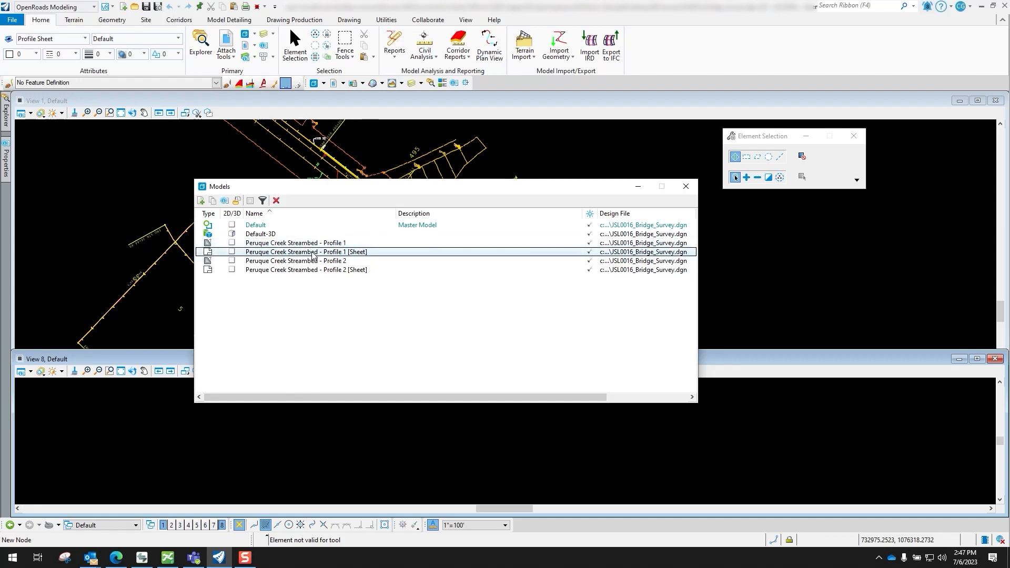
right_click(314, 255)
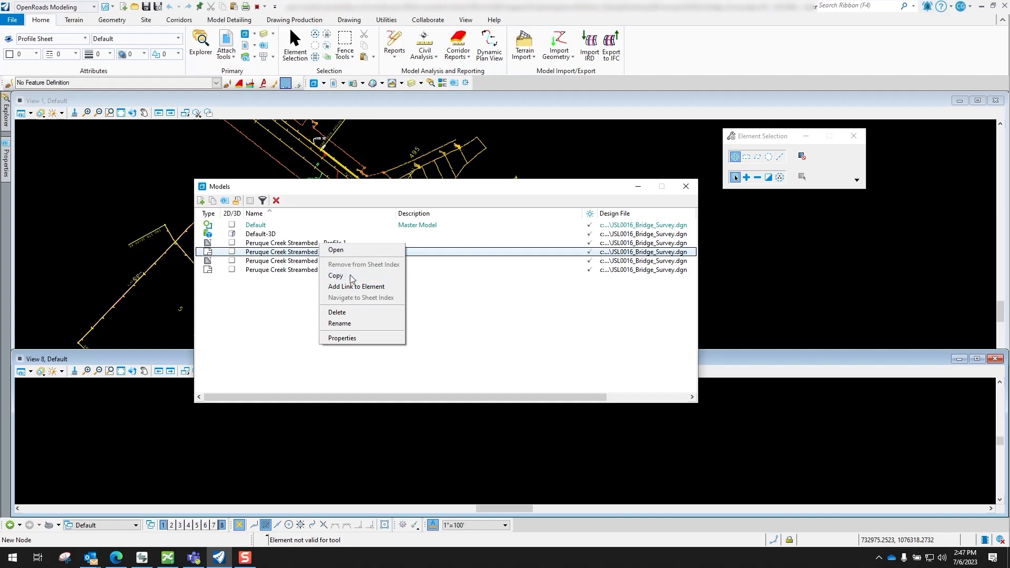
left_click(336, 275)
left_click(571, 208)
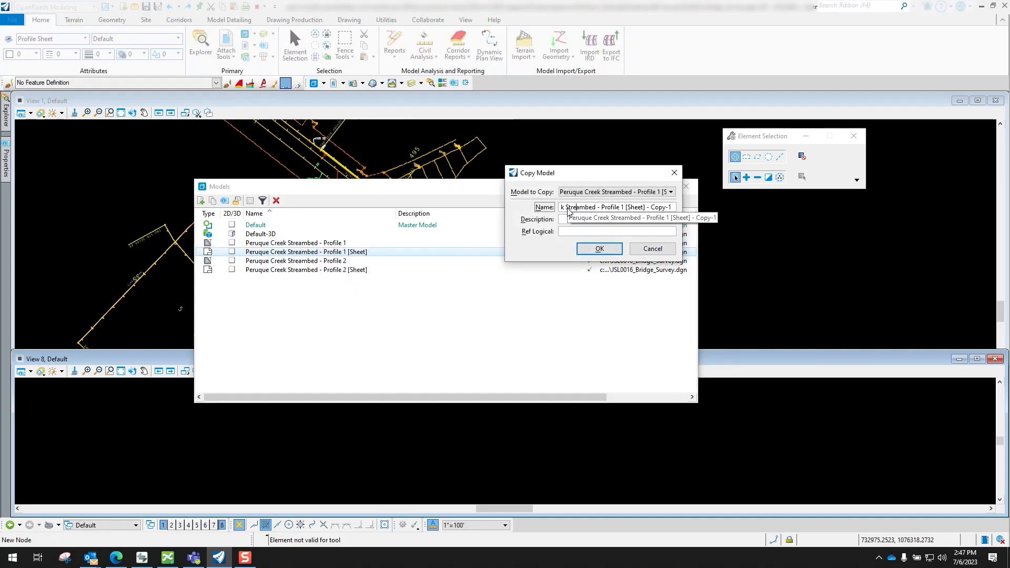
key("Left")
key("Left")
key("Left")
key("Left")
key("Left")
key("Left")
key("Left")
key("Left")
key("Left")
key("Left")
key("Left")
key("Left")
key("Left")
key("Left")
key("Left")
key("Left")
key("Left")
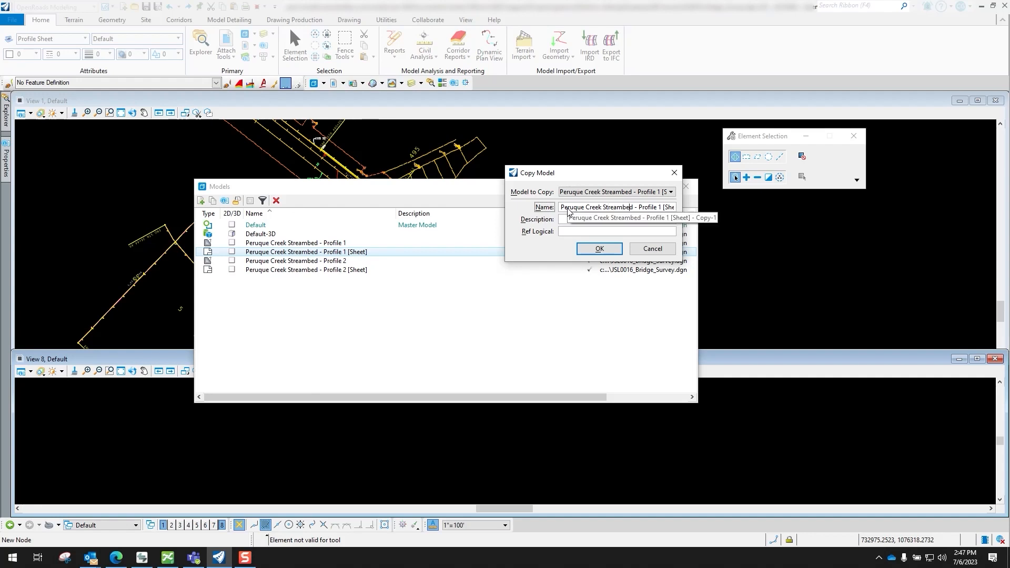
key("Delete")
key("Delete")
key("Delete")
key("Delete")
key("Delete")
key("Delete")
key("Delete")
key("Delete")
key("Delete")
key("Delete")
key("Delete")
key("Delete")
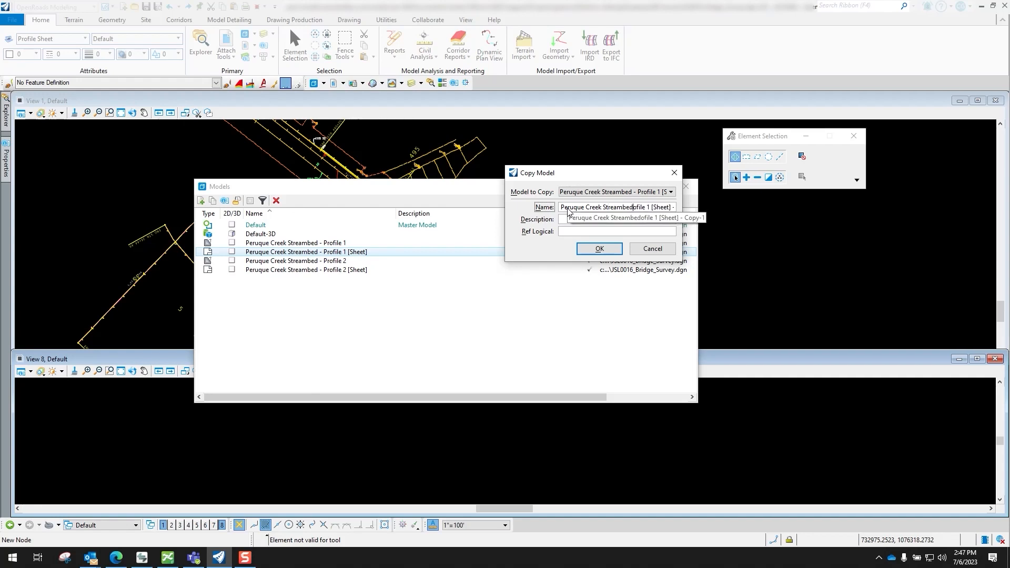
key("Delete")
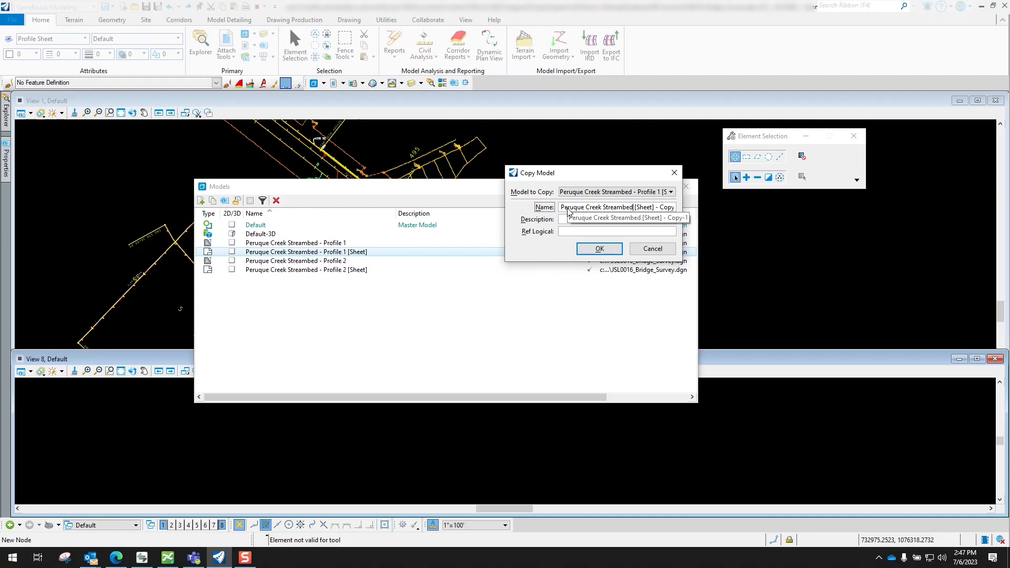
key("Right")
key("Right")
key("Right")
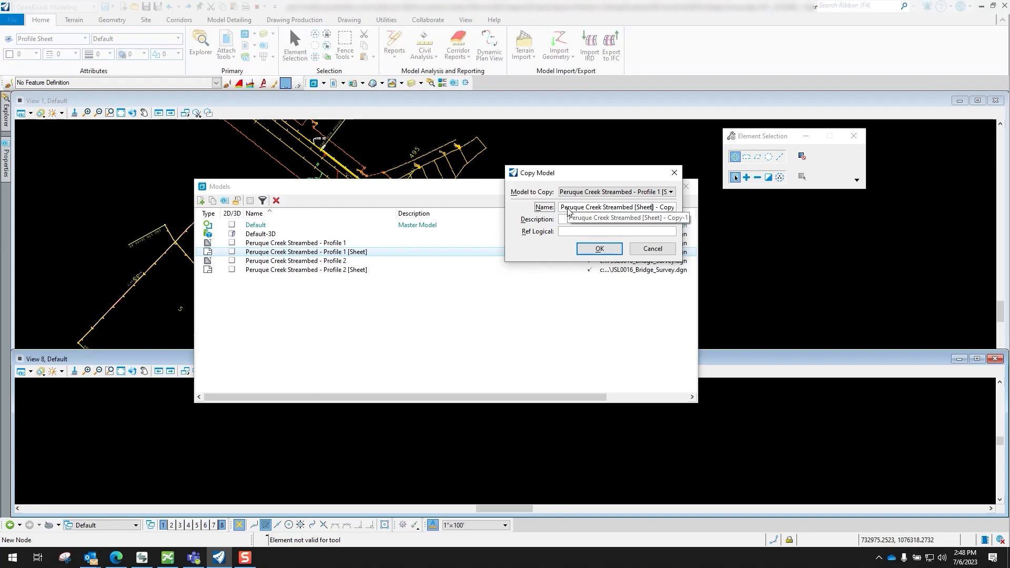
key("Delete")
key("Delete")
key("Delete")
key("Delete")
key("Delete")
key("Delete")
key("Delete")
key("Delete")
key("Delete")
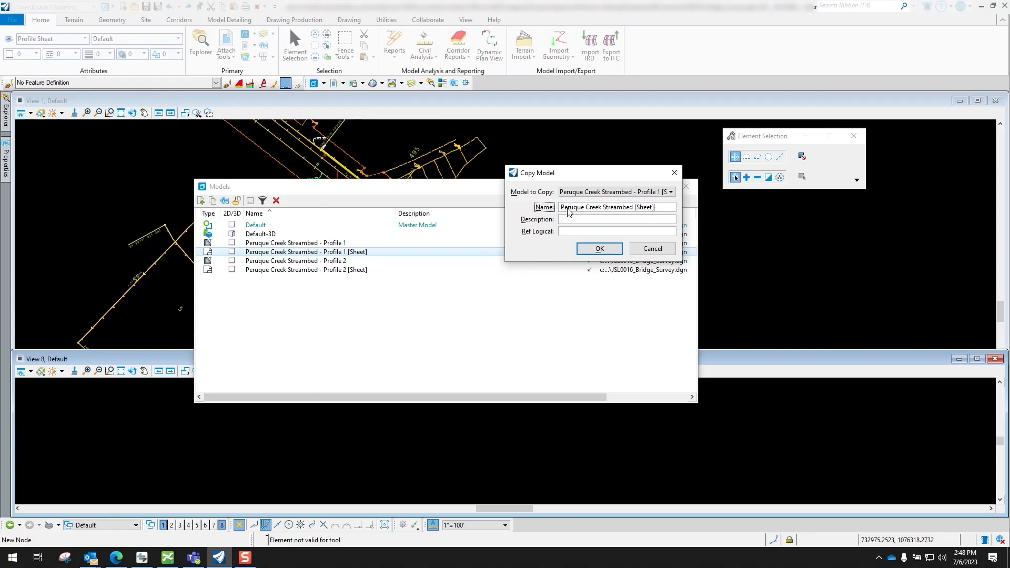
left_click(600, 249)
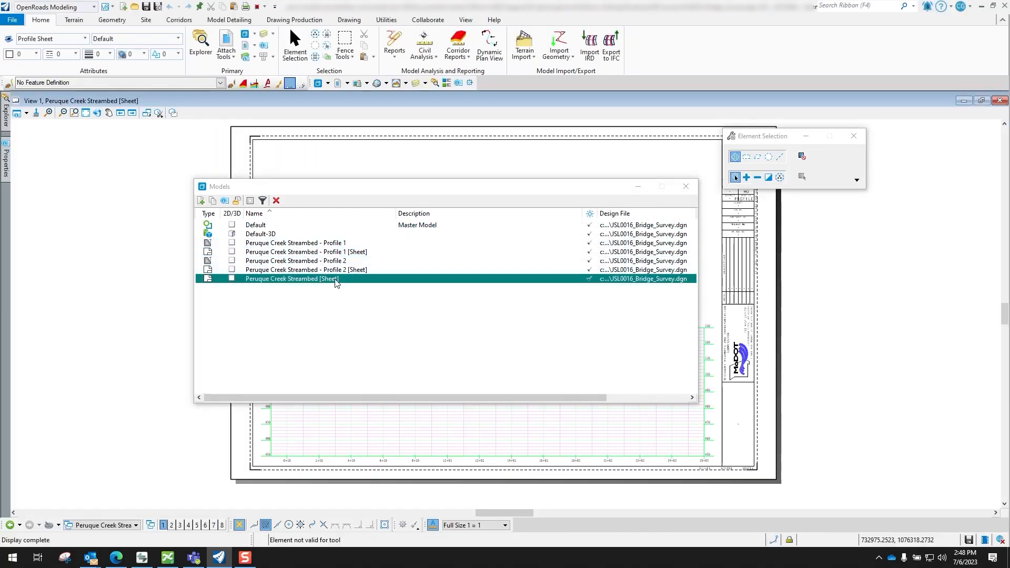
left_click(348, 254)
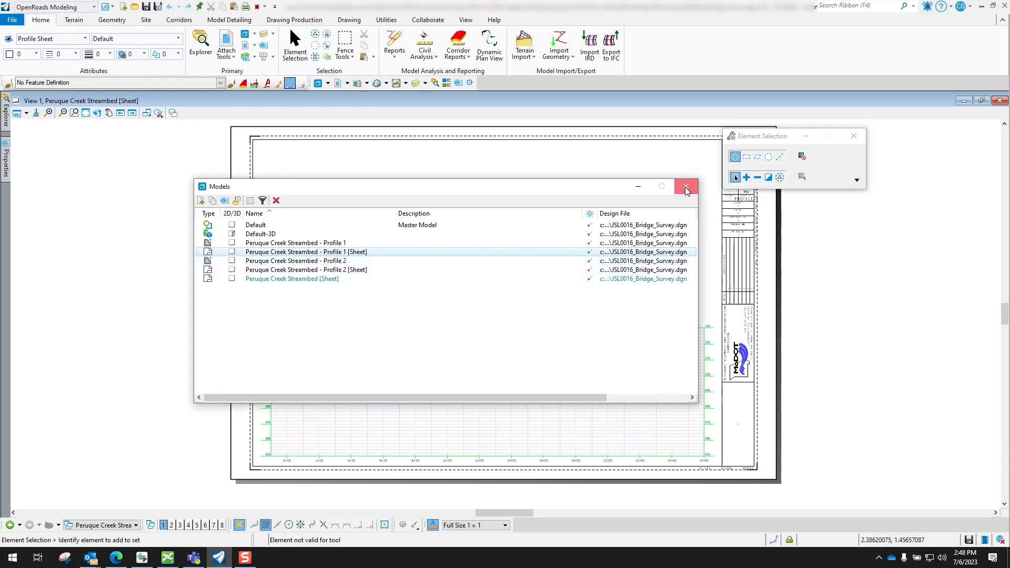
left_click(276, 281)
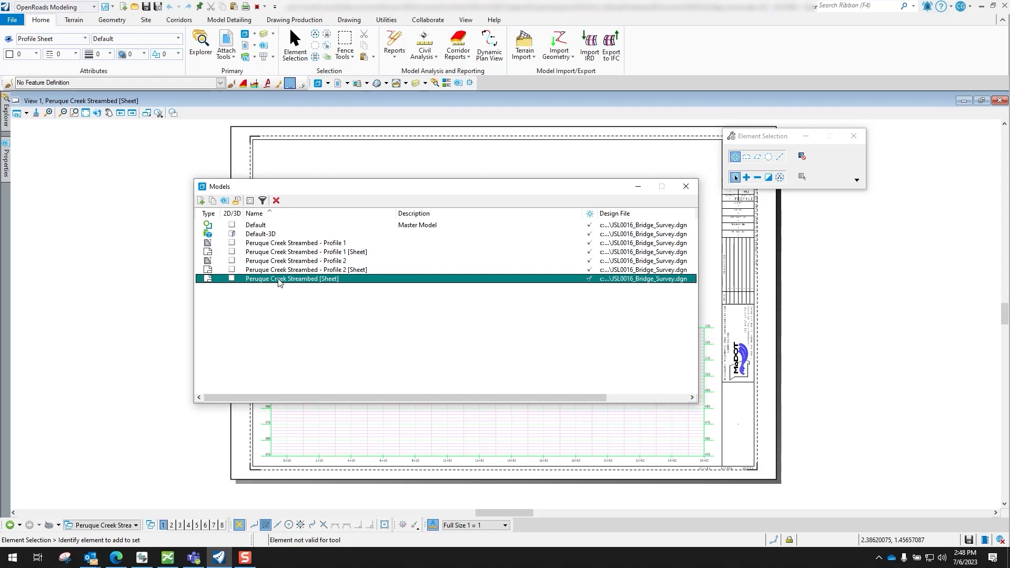
left_click(687, 188)
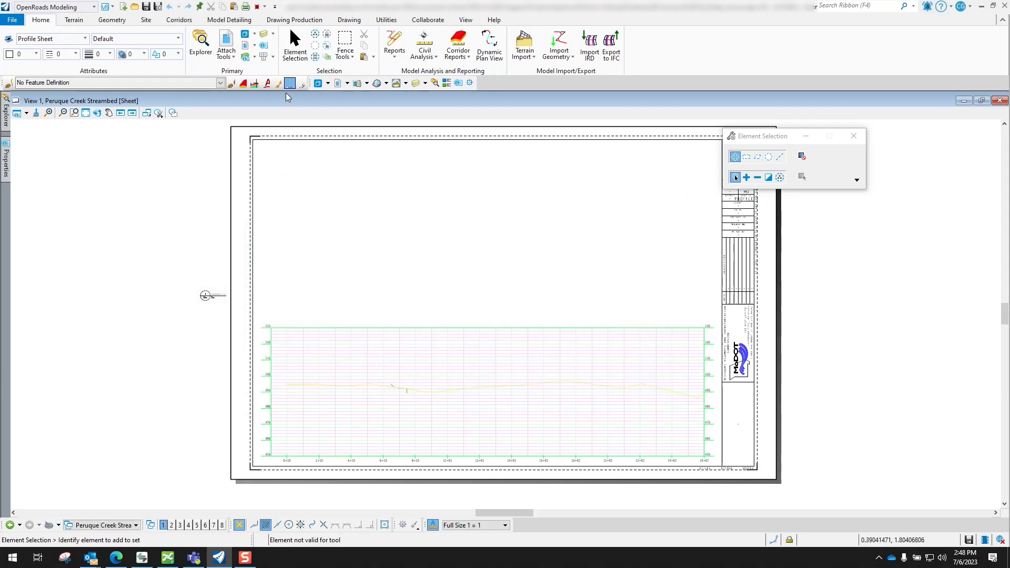
Turn off the Border-Title block - Final Plans Electronic Seal level of the D Size Plan Border reference
left_click(263, 35)
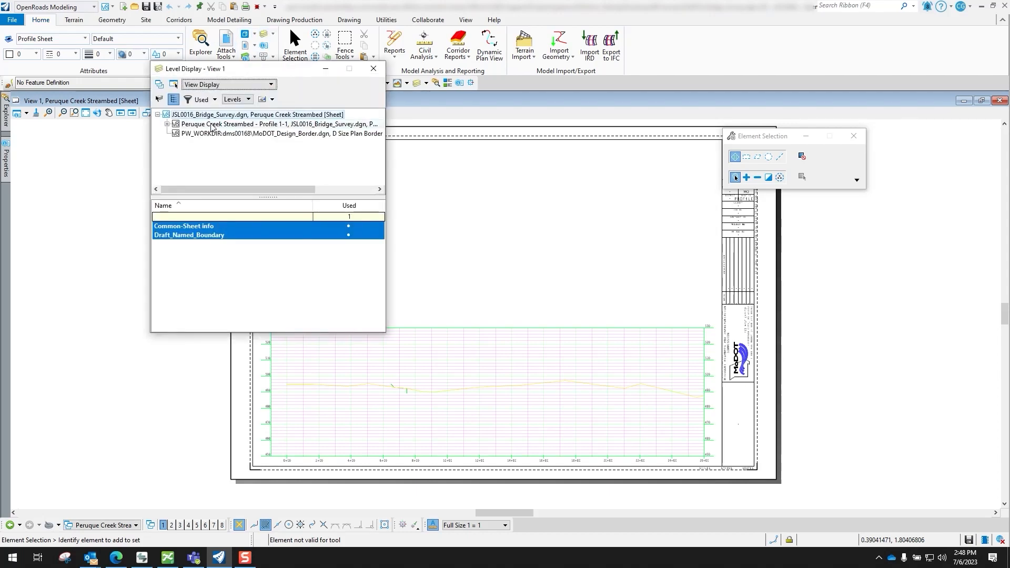
left_click(255, 134)
left_click_drag(381, 232, 381, 281)
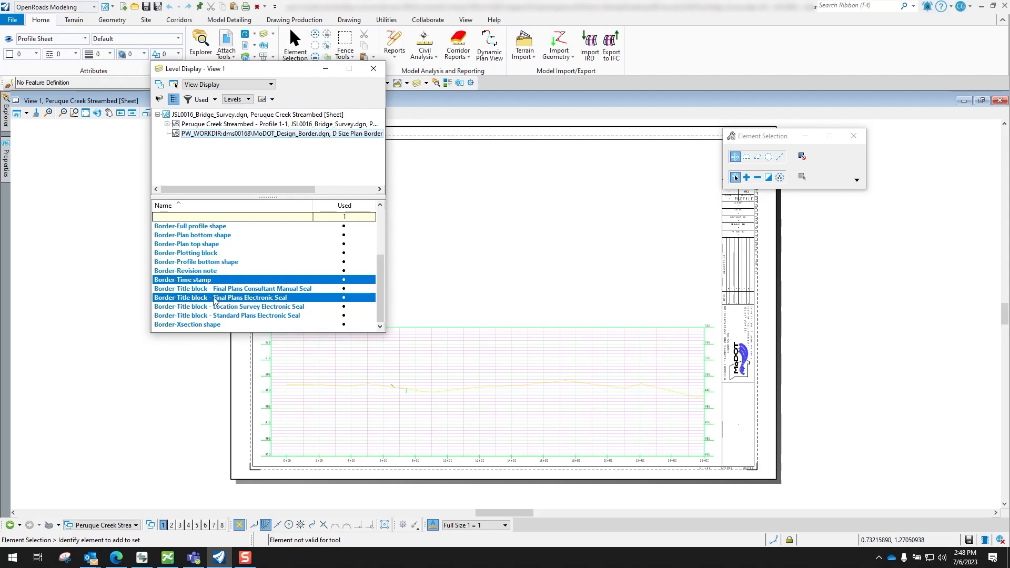
left_click(250, 300)
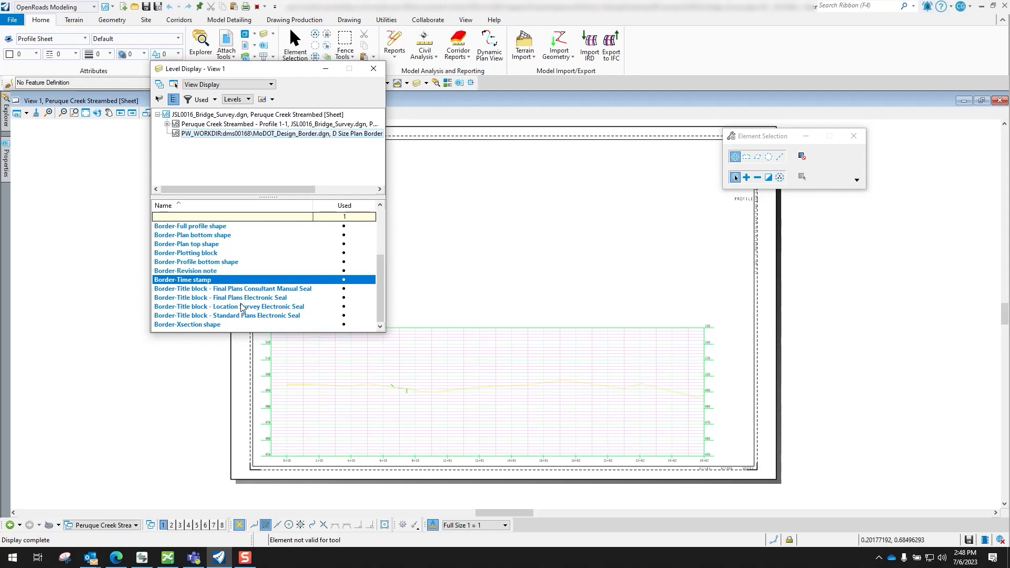
Turn on the border reference's Border-Bridge survey title block and Border-Bridge survey map levels
scroll(241, 307, "up", 3)
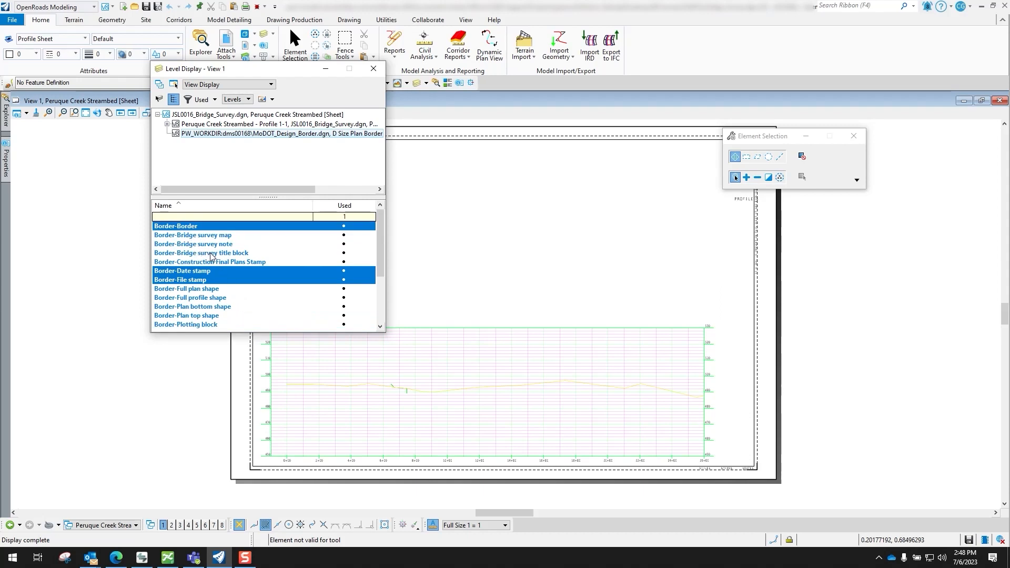
left_click(211, 254)
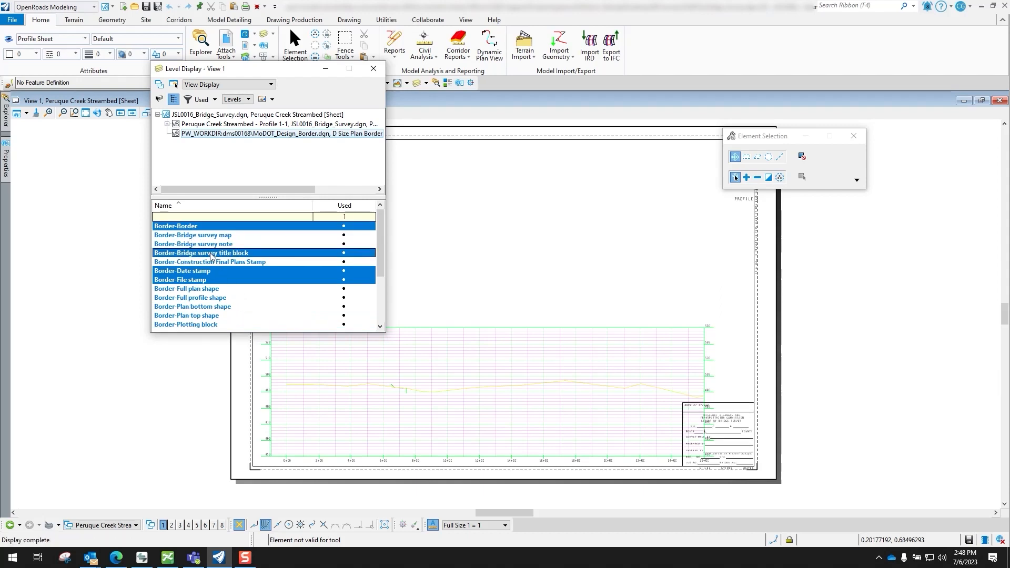
left_click(211, 236, "ctrl")
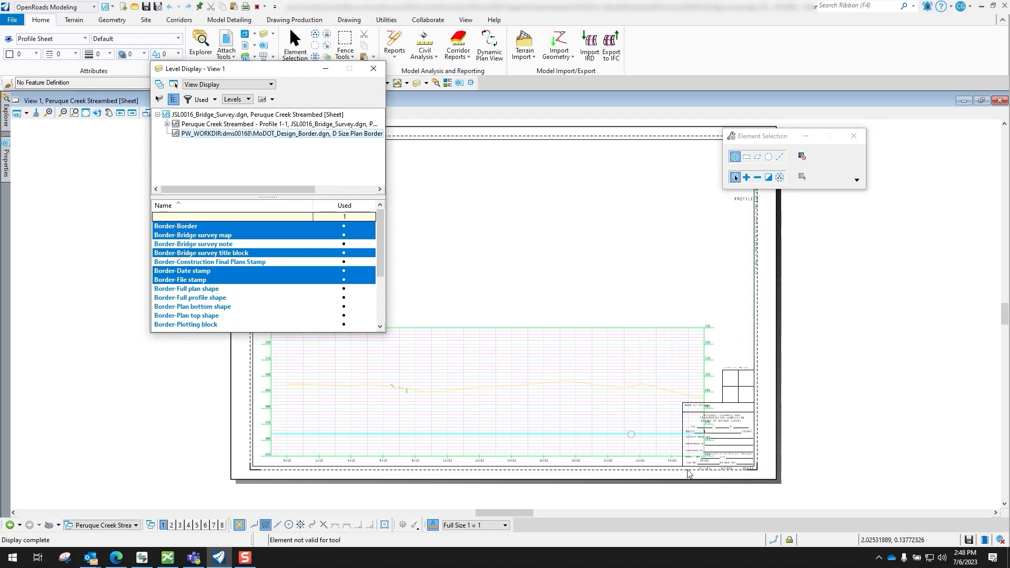
left_click_drag(763, 135, 895, 183)
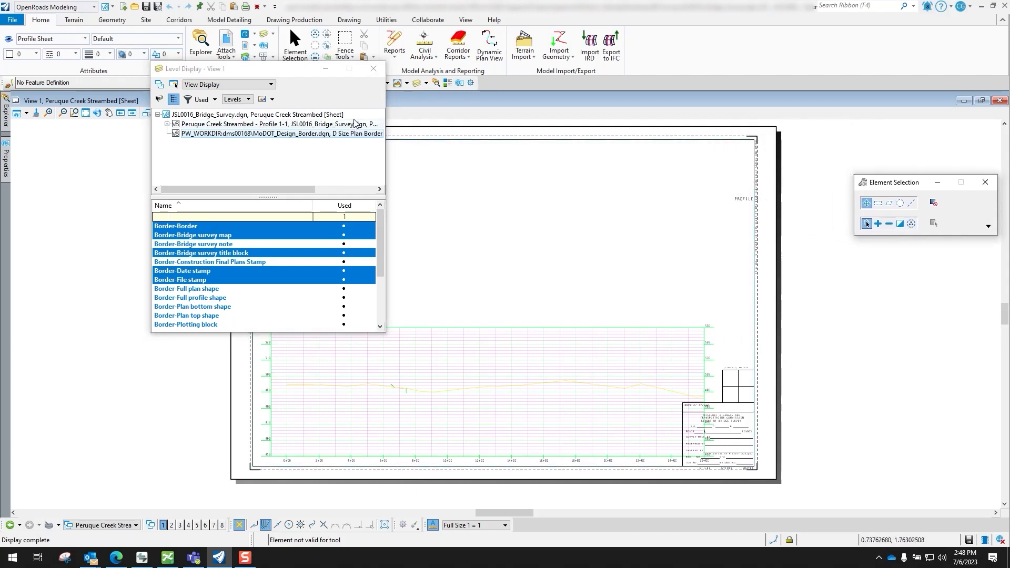
left_click(374, 71)
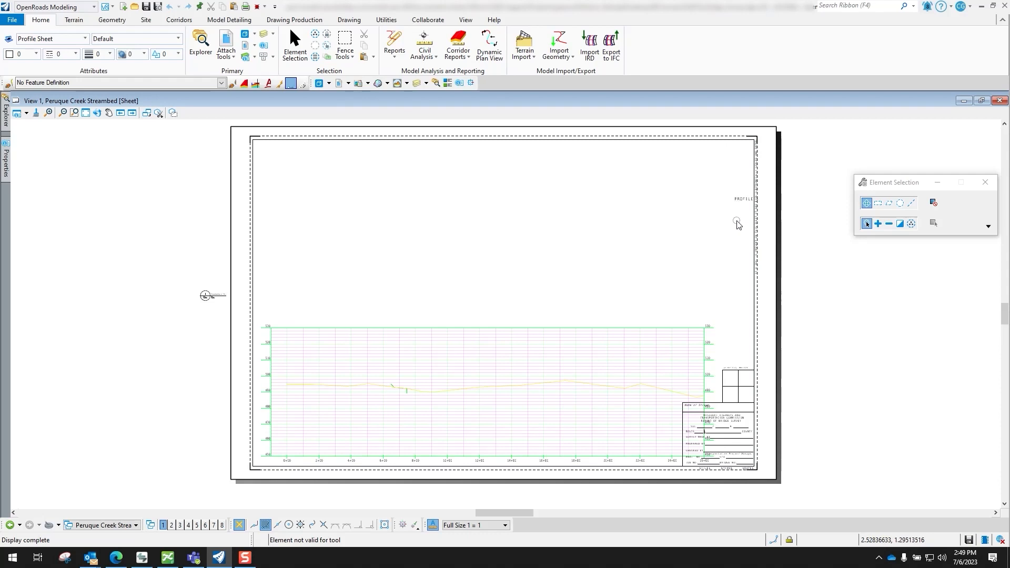
Delete the leftover title block text, including PROFILE, near the sheet's upper right edge
left_click_drag(700, 154, 798, 244)
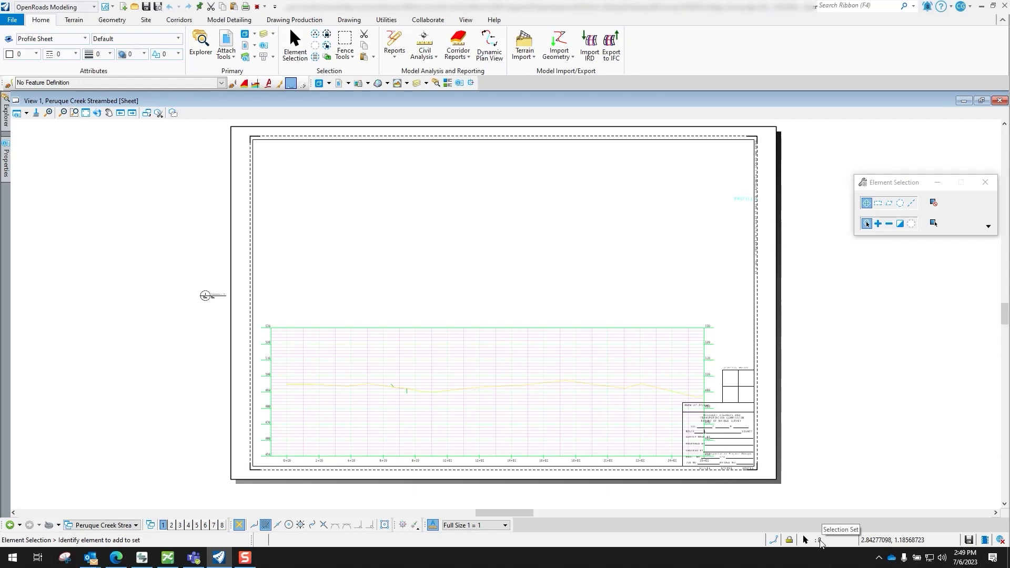
key("Delete")
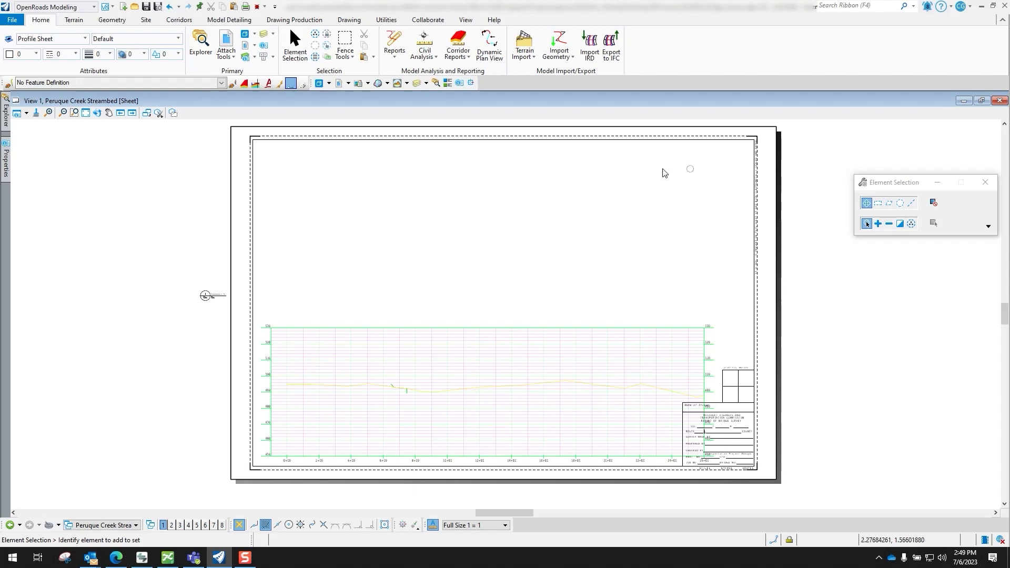
Move the Peruque Creek Streambed - Profile 1 reference with its boundary to the upper half of the sheet
left_click(340, 84)
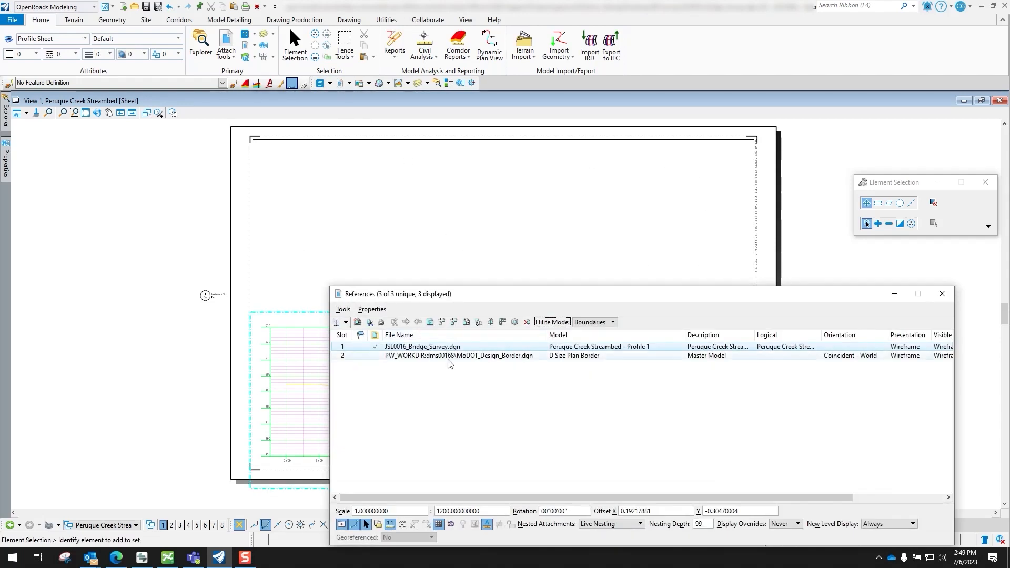
left_click(420, 349)
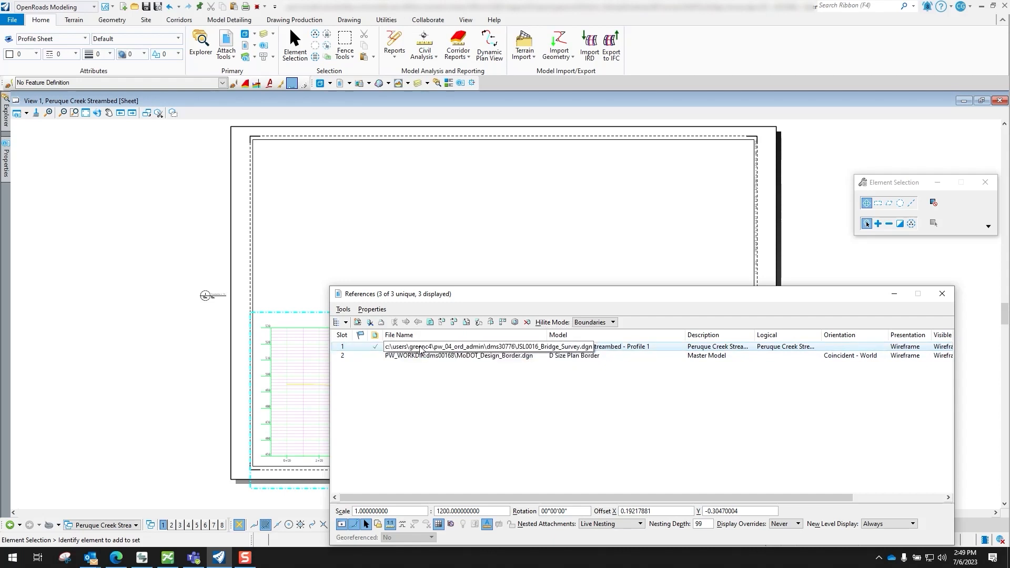
right_click(421, 349)
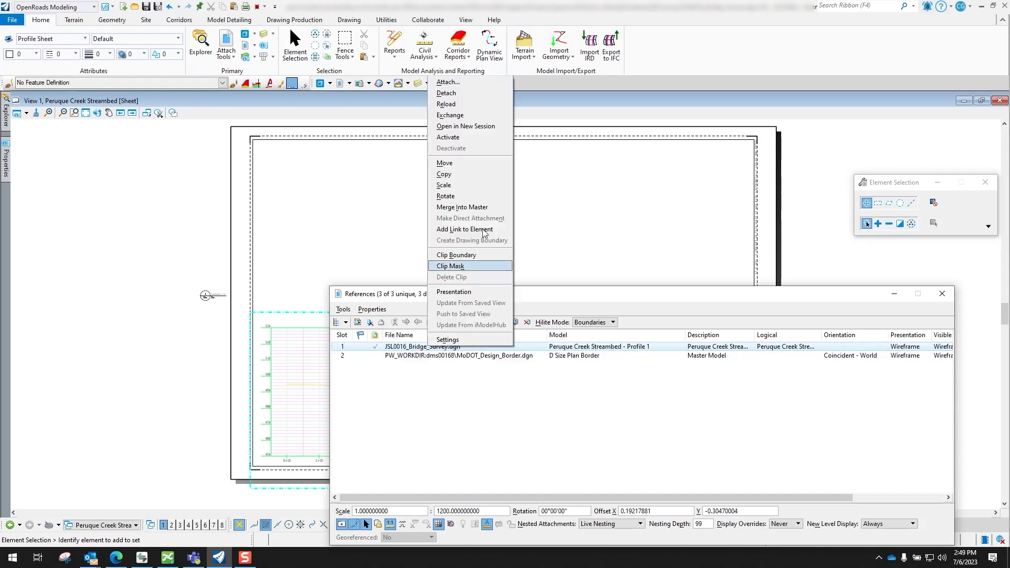
left_click(456, 163)
left_click_drag(408, 294, 662, 513)
left_click(423, 384)
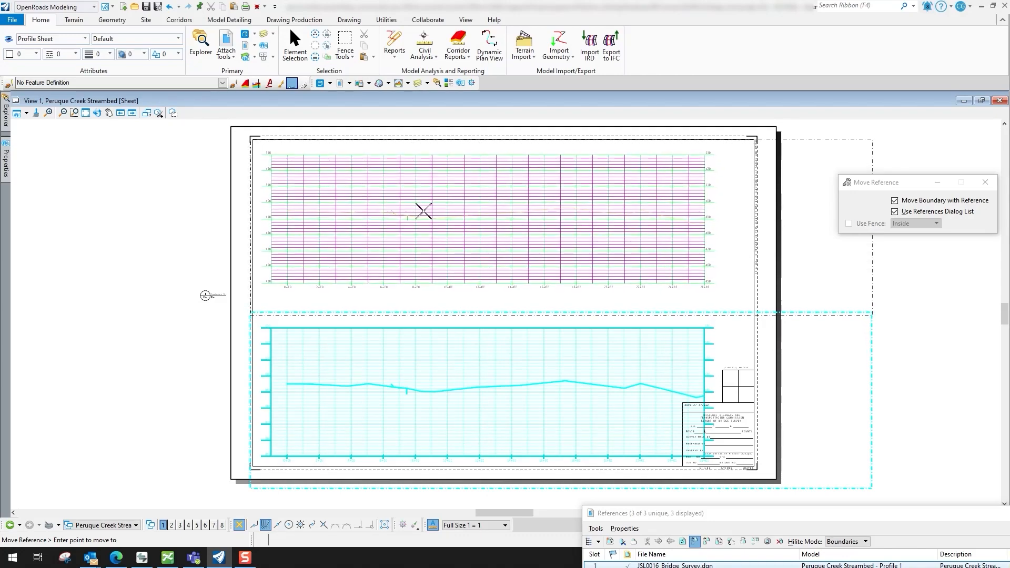
left_click(423, 211)
right_click(142, 269)
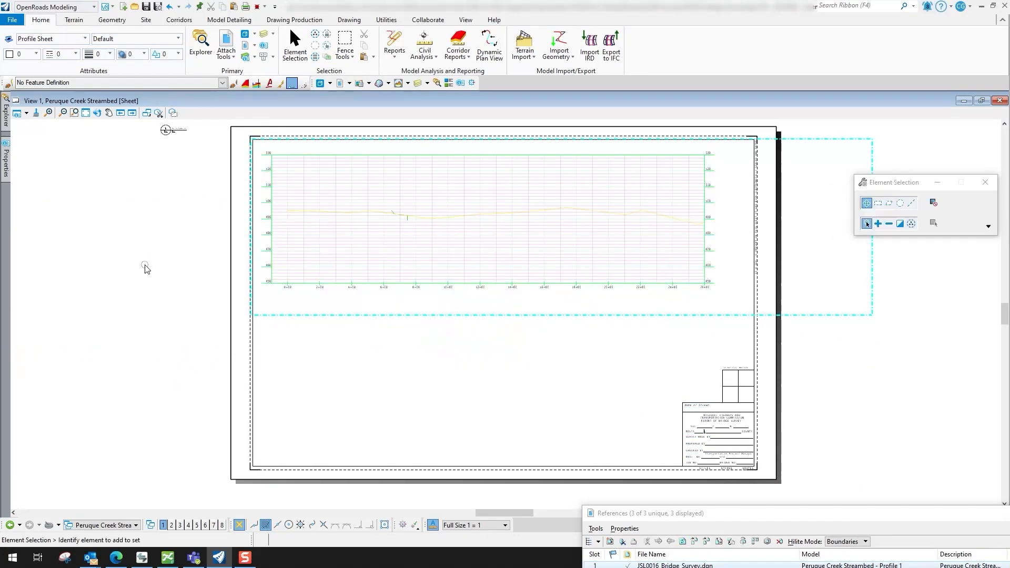
scroll(169, 285, "down", 2)
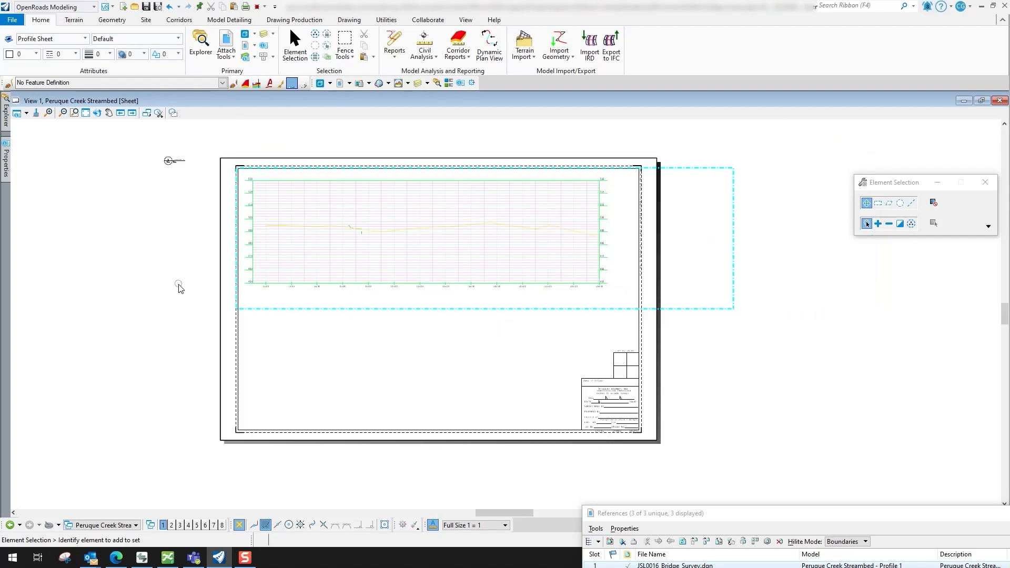
scroll(354, 347, "down", 1)
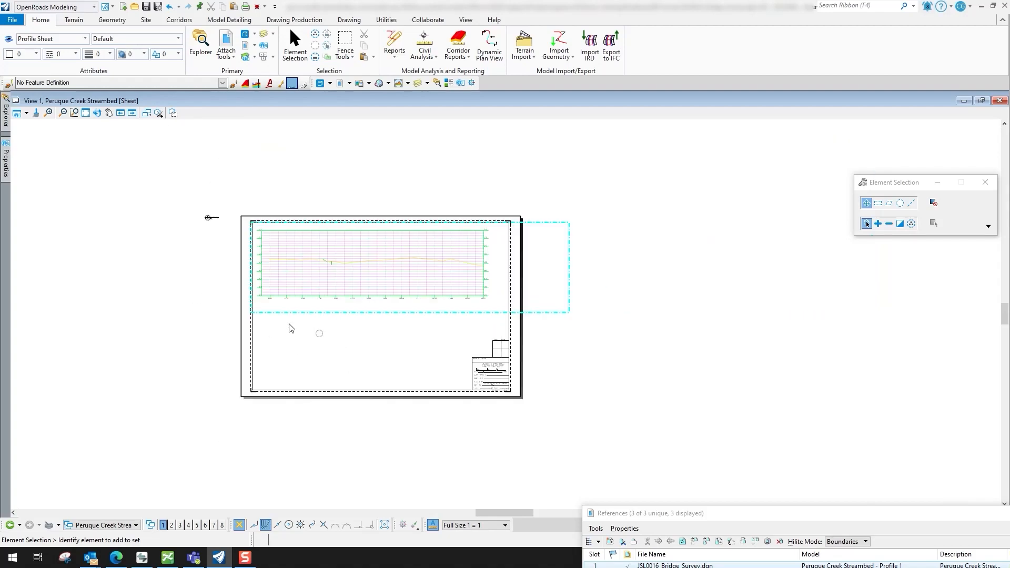
scroll(214, 217, "up", 2)
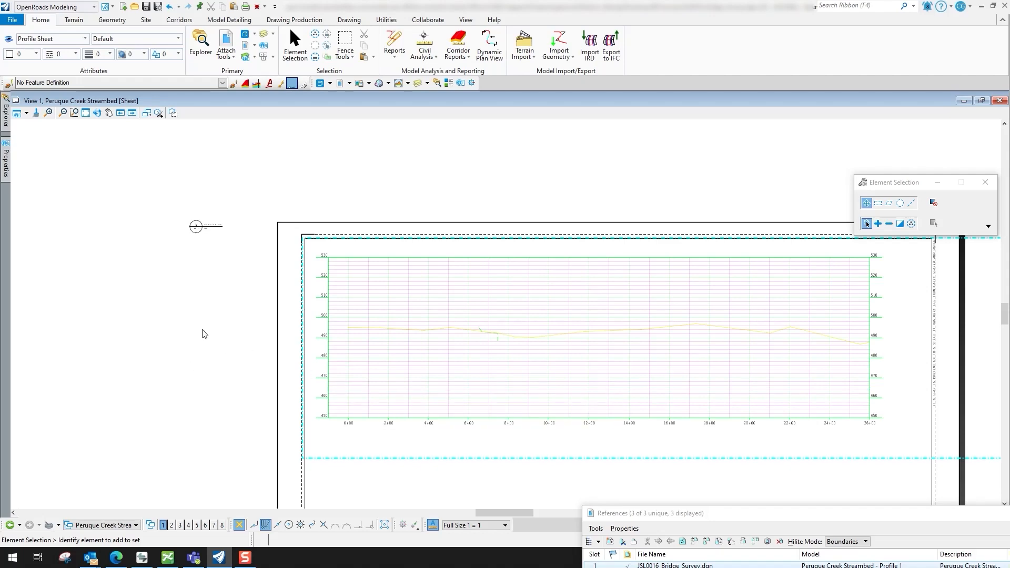
left_click_drag(196, 228, 226, 339)
scroll(263, 168, "down", 4)
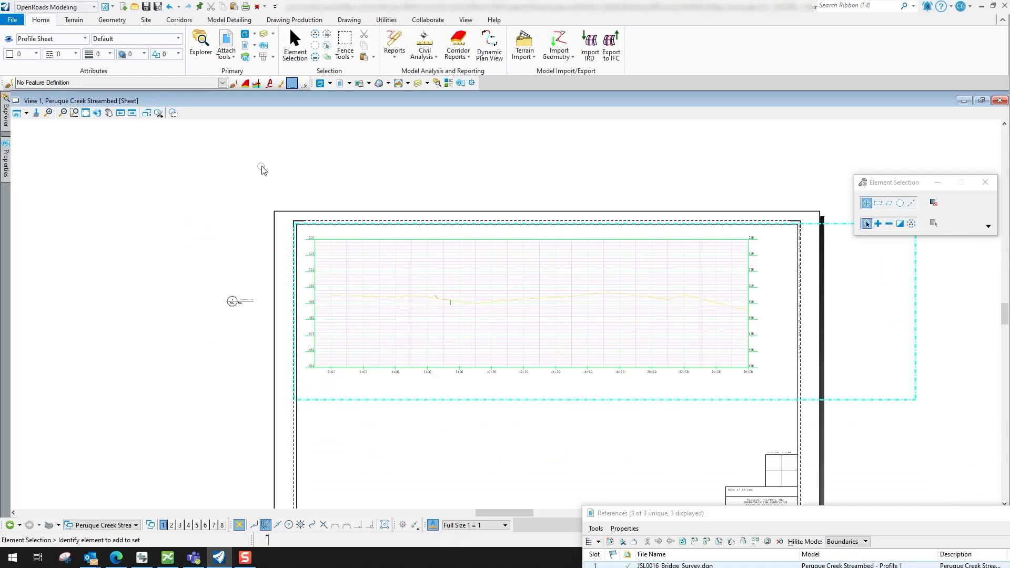
left_click(86, 113)
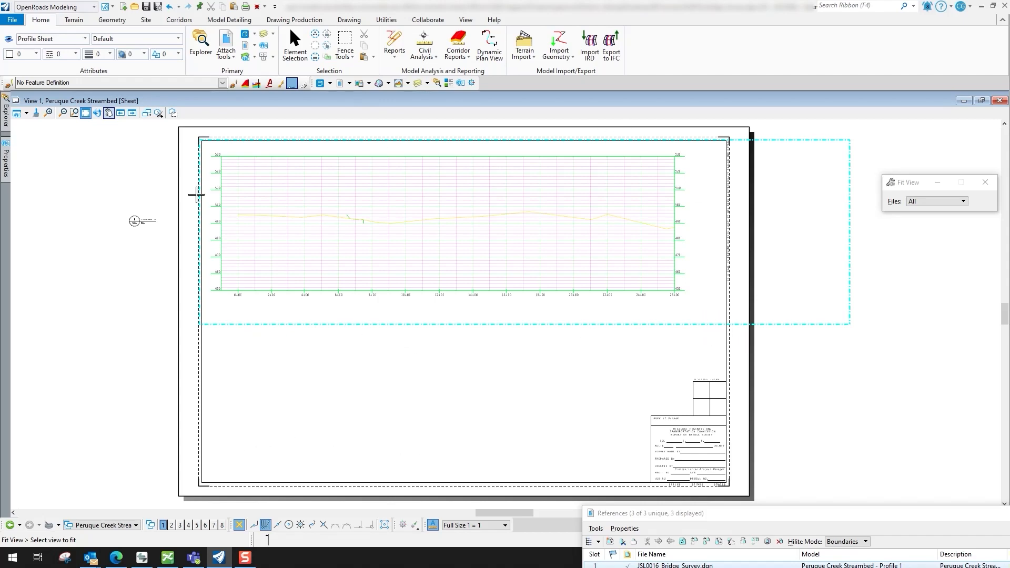
Attach JSL0016_Bridge_Survey.dgn to the Peruque Creek Streambed sheet as another reference using the Coincident World method
left_click(340, 85)
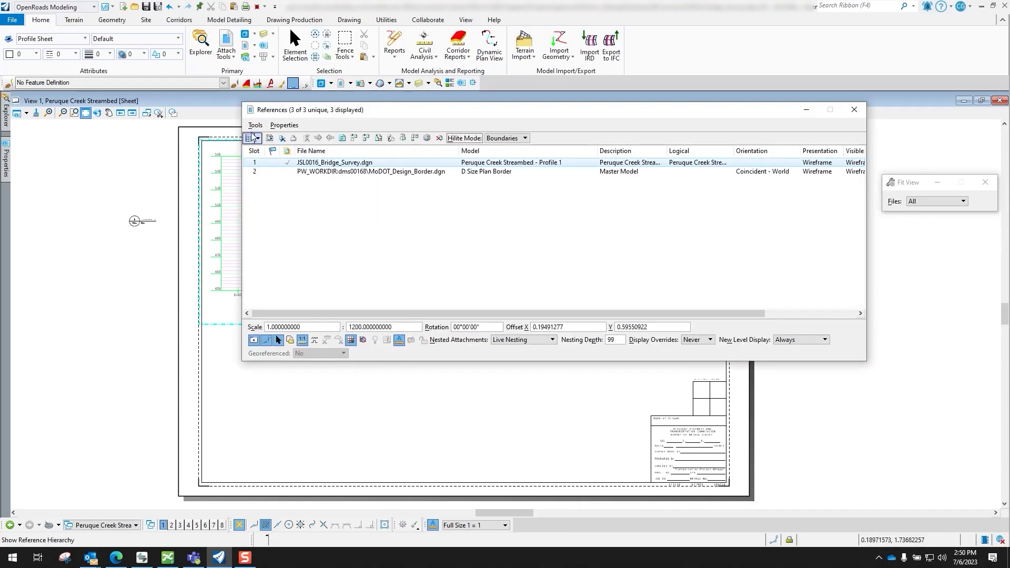
left_click(256, 126)
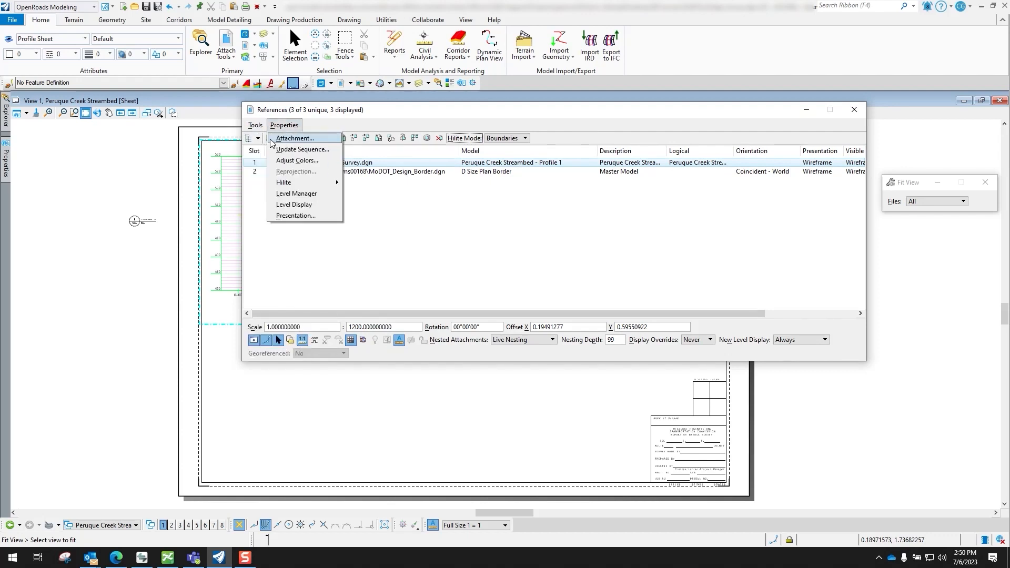
left_click(260, 139)
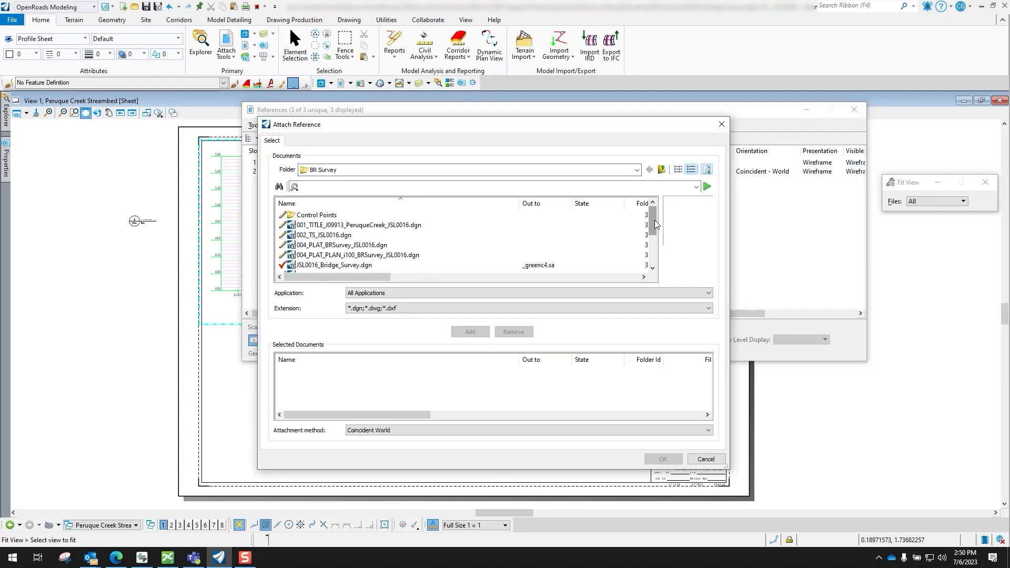
left_click_drag(654, 218, 654, 252)
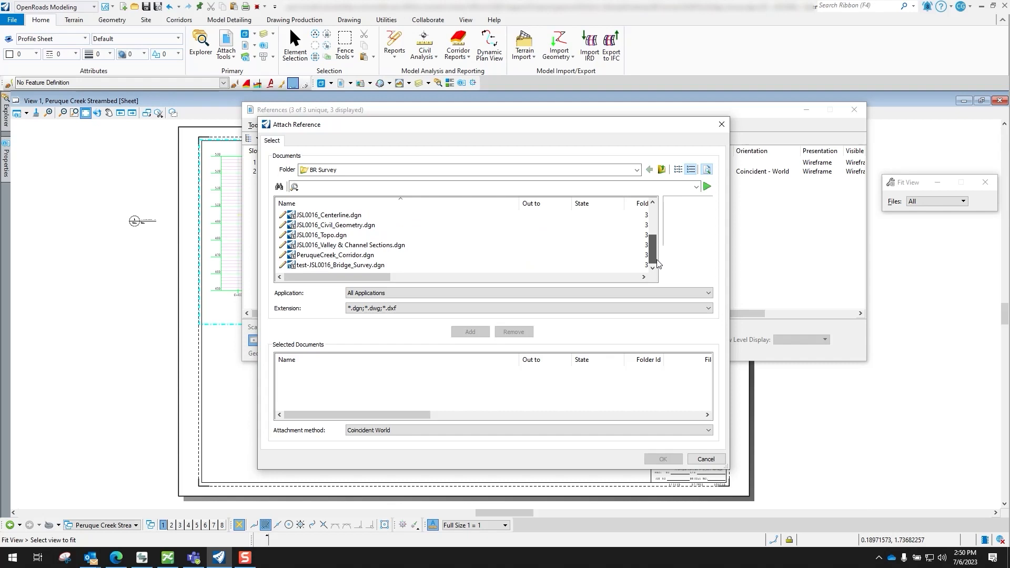
left_click_drag(655, 244, 654, 230)
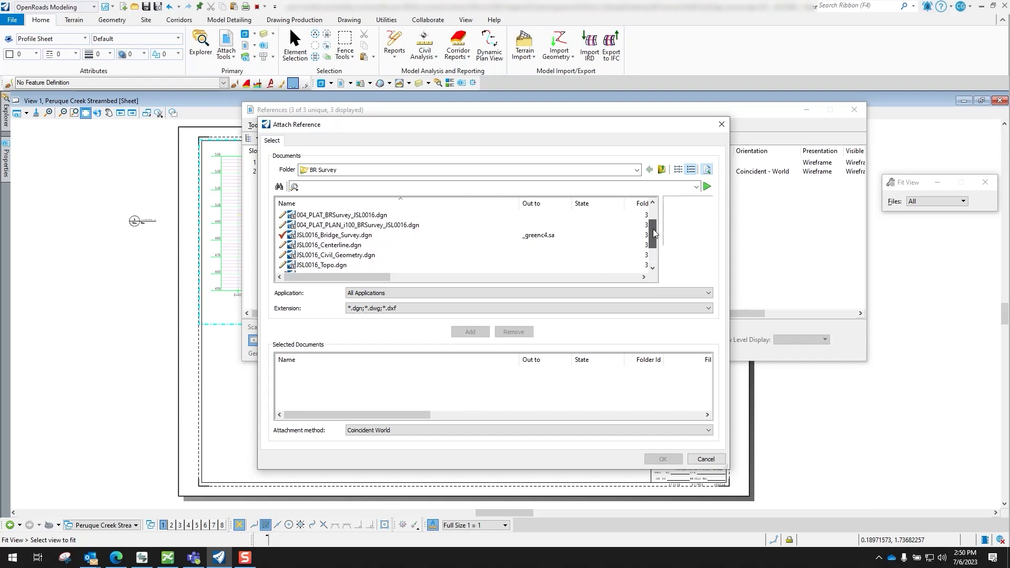
left_click(319, 236)
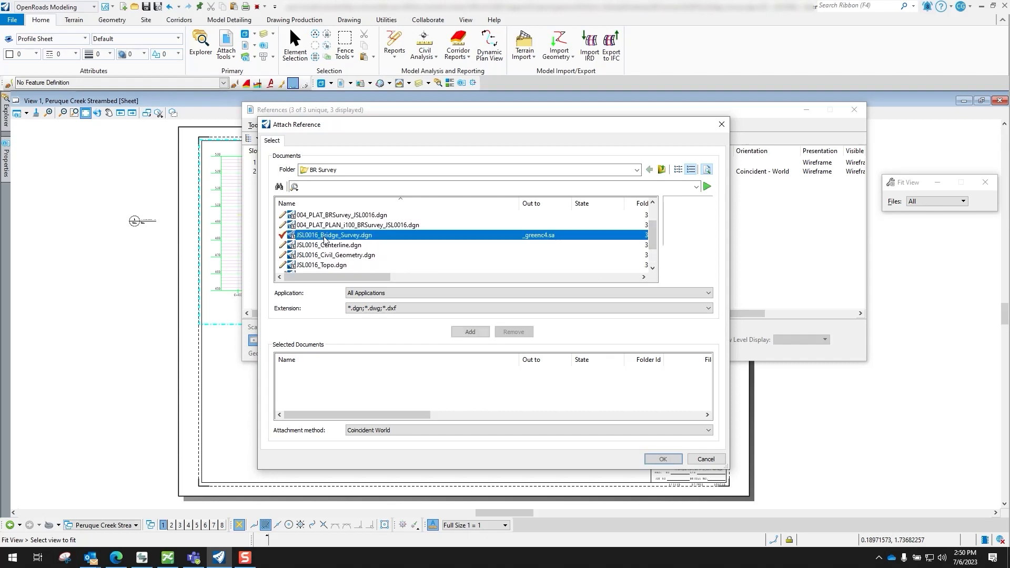
left_click(477, 335)
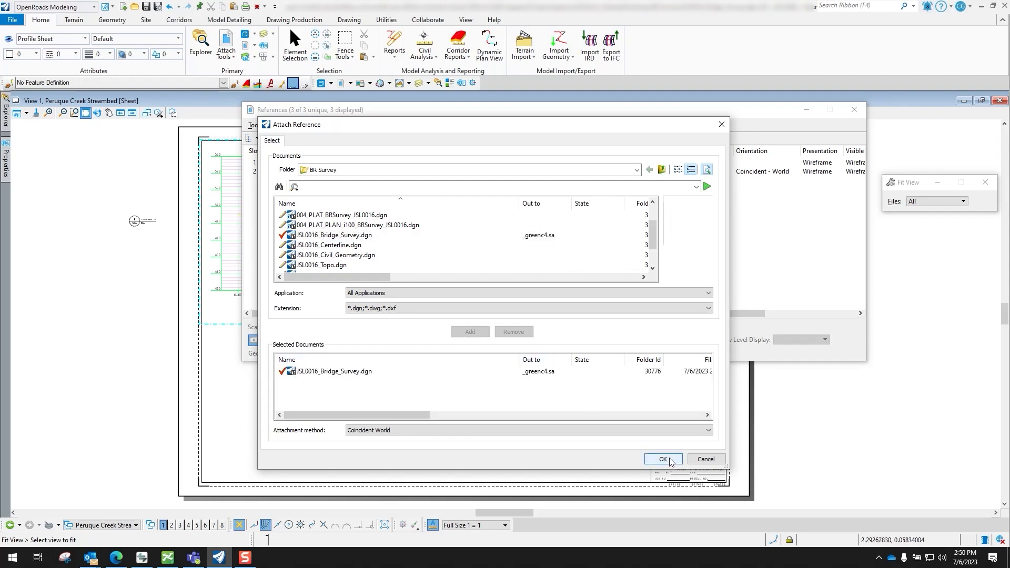
left_click(670, 462)
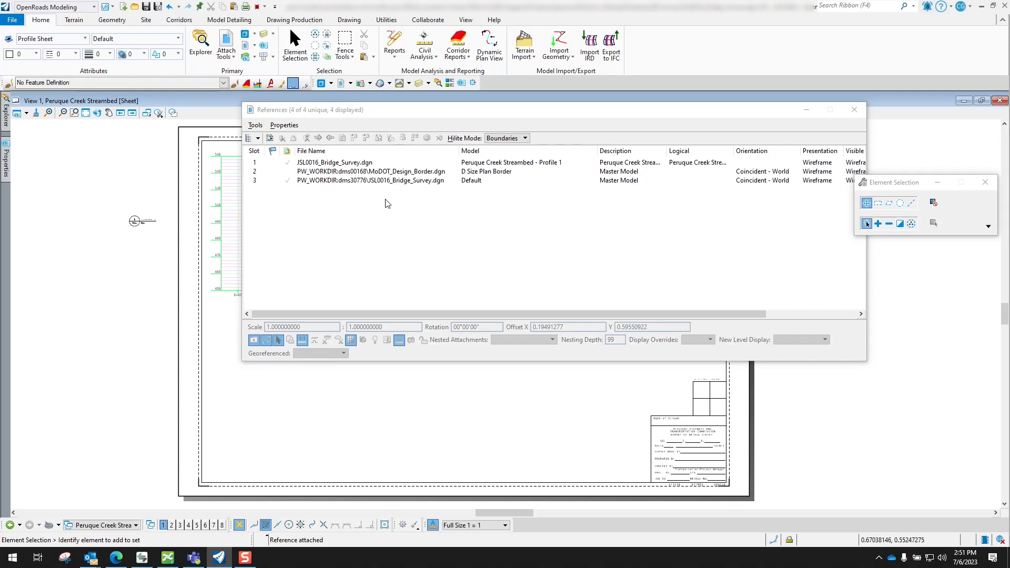
Set the new Bridge Survey attachment's model to Peruque Creek Streambed - Profile 2 and its detail scale to 1"=100'
left_click(410, 180)
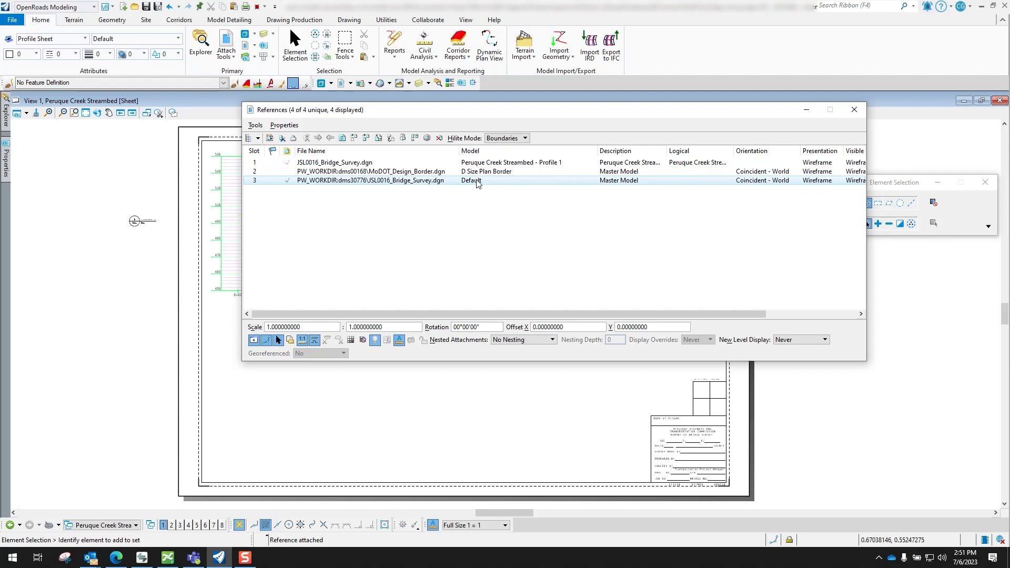
double_click(390, 181)
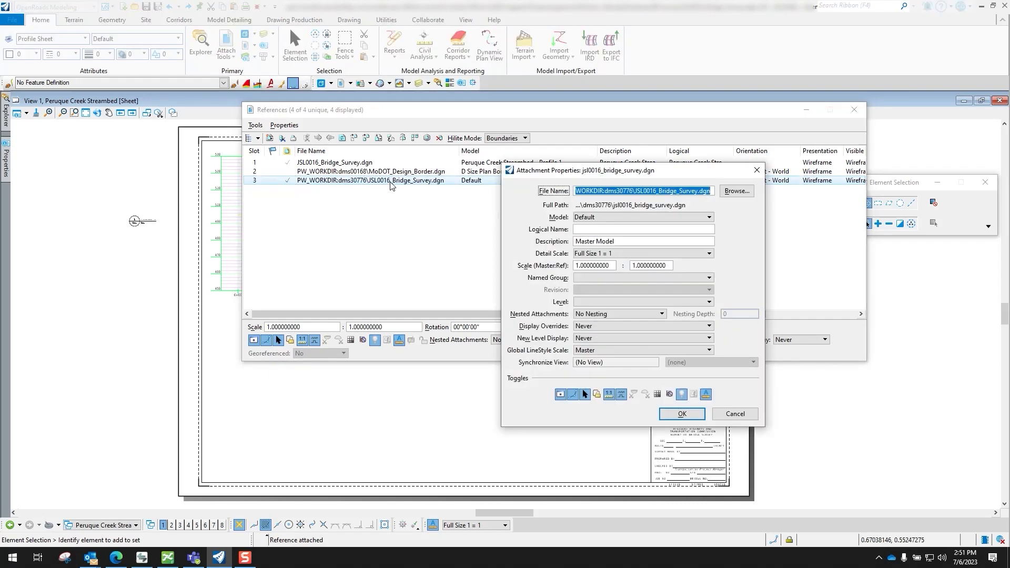
left_click(632, 218)
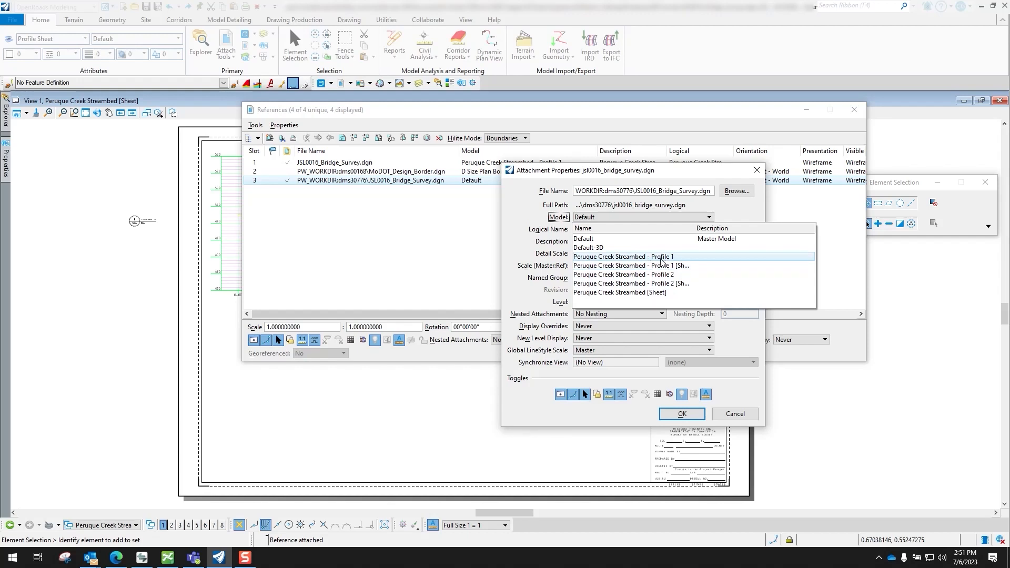
left_click(614, 276)
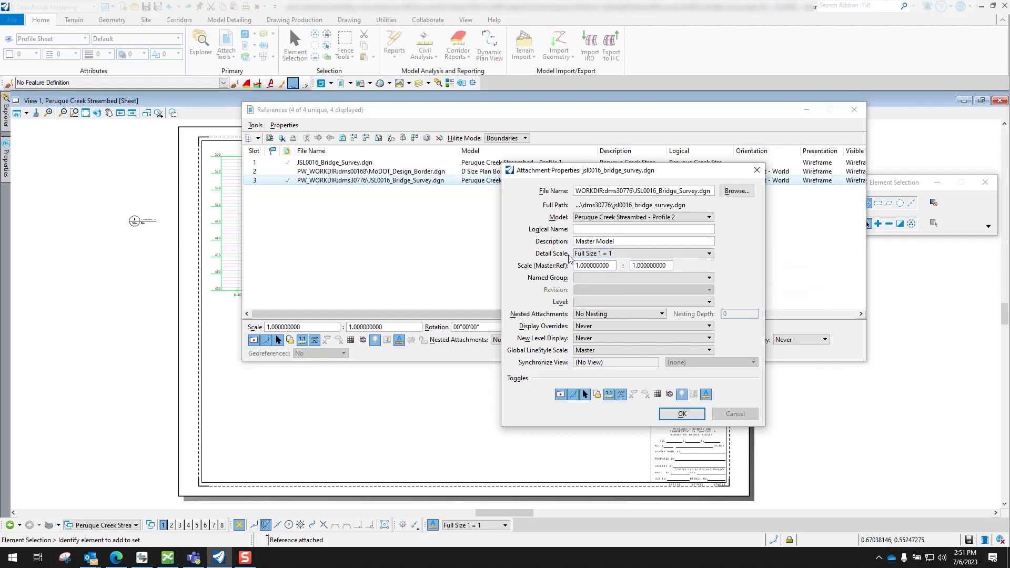
left_click(632, 255)
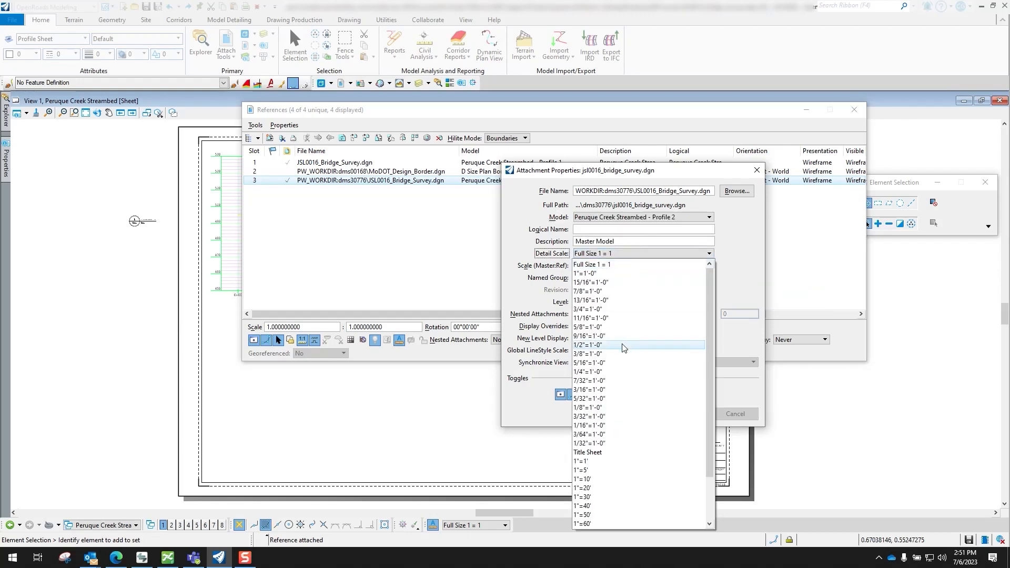
scroll(630, 429, "down", 1)
left_click(618, 506)
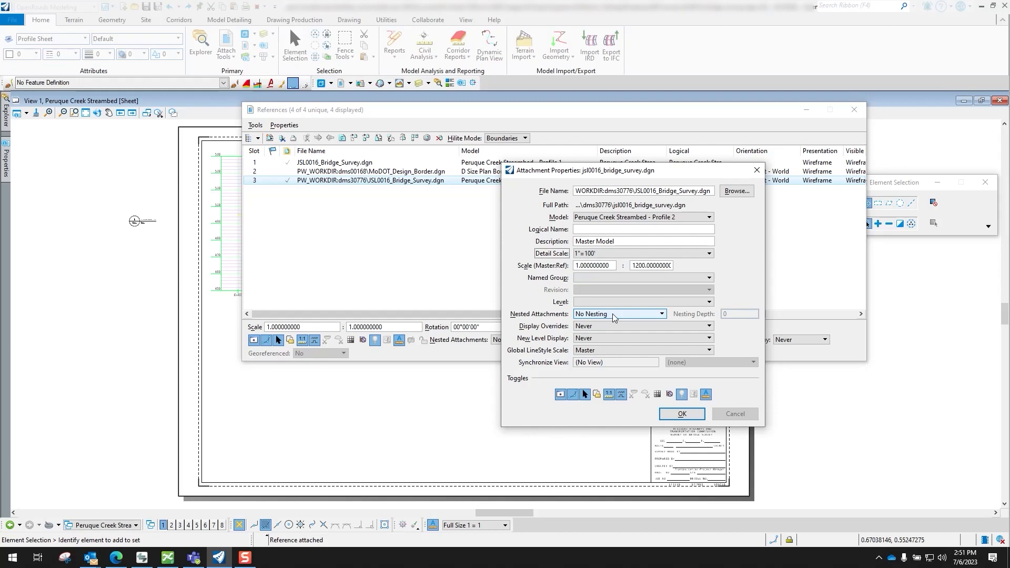
Give the Profile 2 attachment Live Nesting with a nesting depth of 2 and apply its properties
left_click(613, 313)
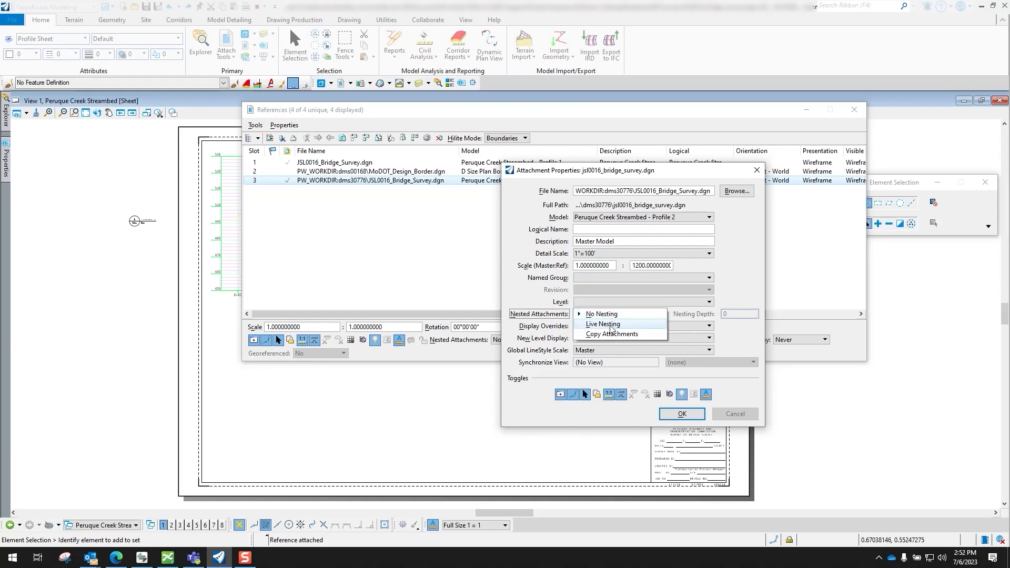
left_click(612, 324)
key("Tab")
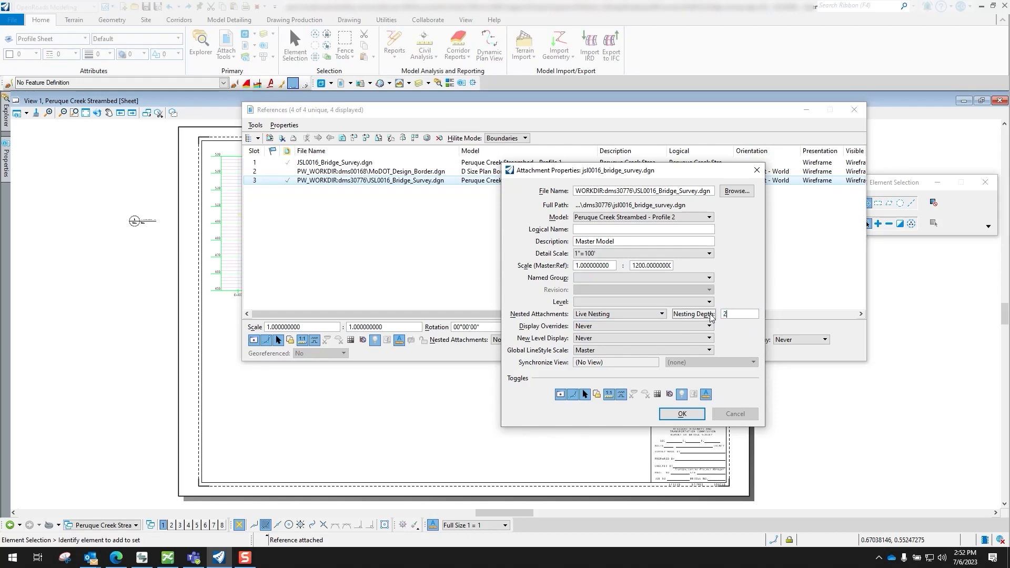
key("Tab")
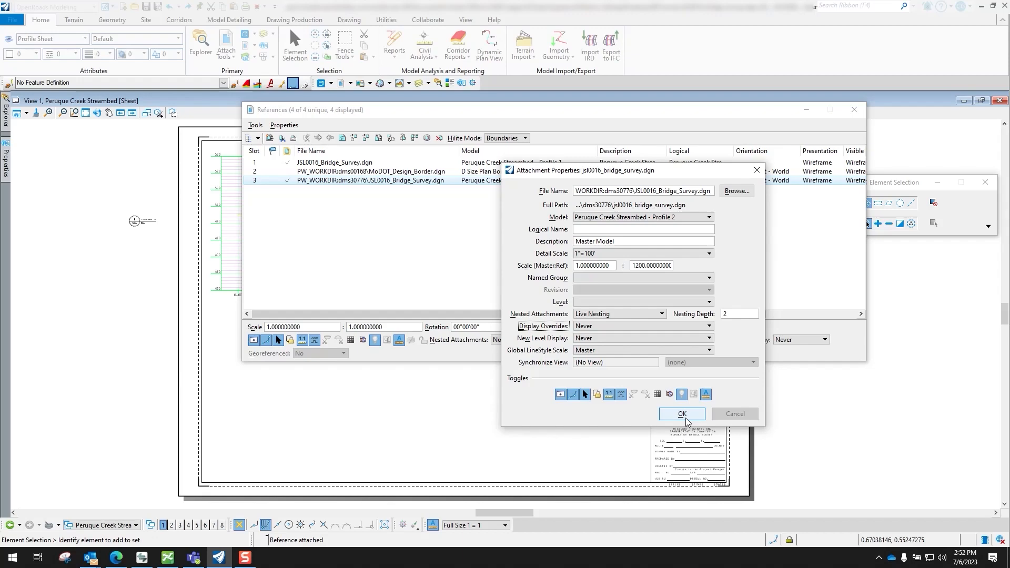
left_click(683, 415)
Turn on AccuDraw and reposition the References dialog so the profiles on the sheet can be reached
mouse_move(526, 110)
left_mouse_down()
mouse_move(495, 167)
mouse_move(408, 0)
left_mouse_up()
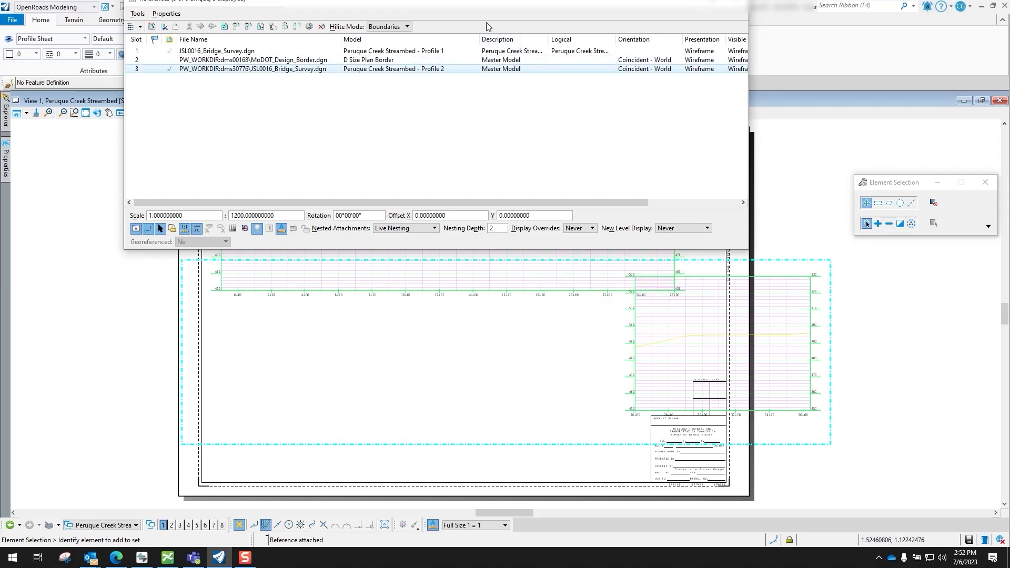
left_click_drag(472, 10, 276, 361)
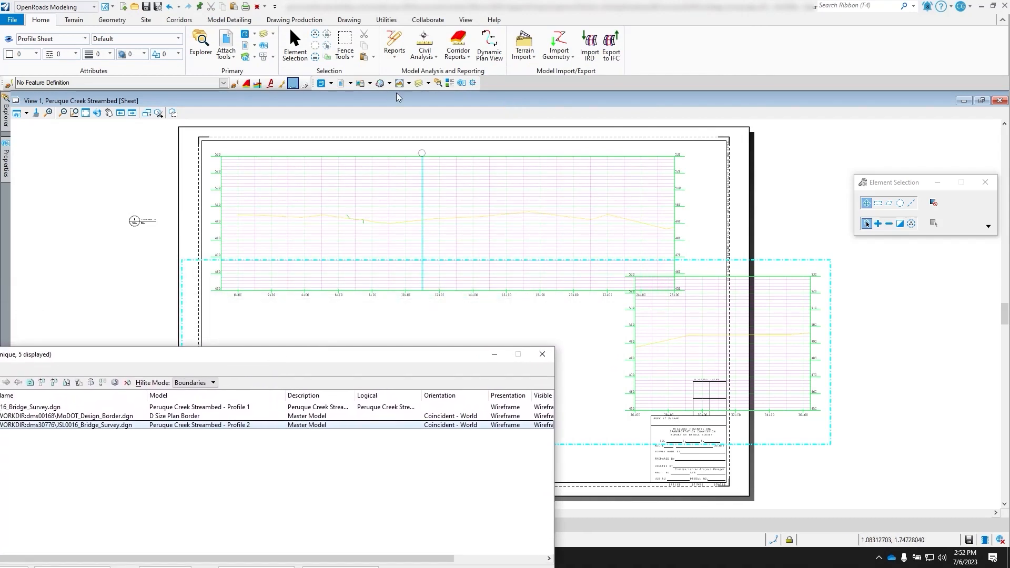
left_click(474, 84)
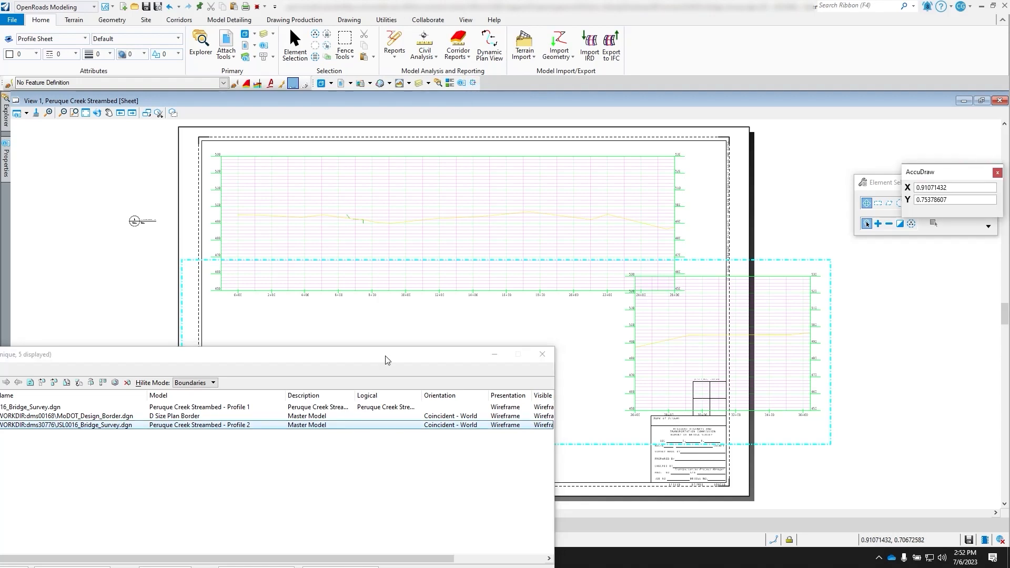
left_click_drag(384, 355, 608, 391)
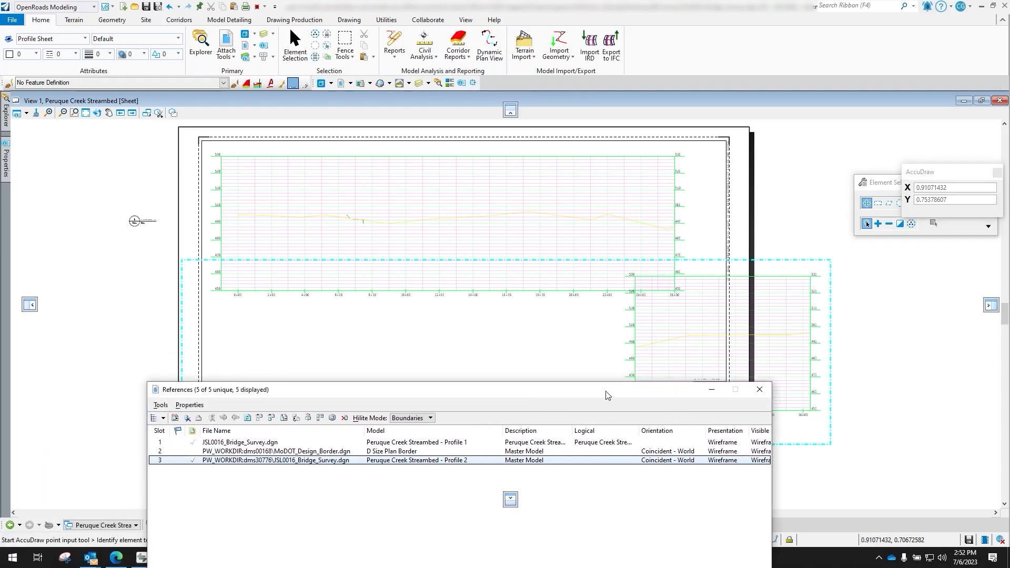
Move the Peruque Creek Streambed - Profile 2 reference directly below Profile 1, aligning their starting edges, and close the references list
right_click(276, 462)
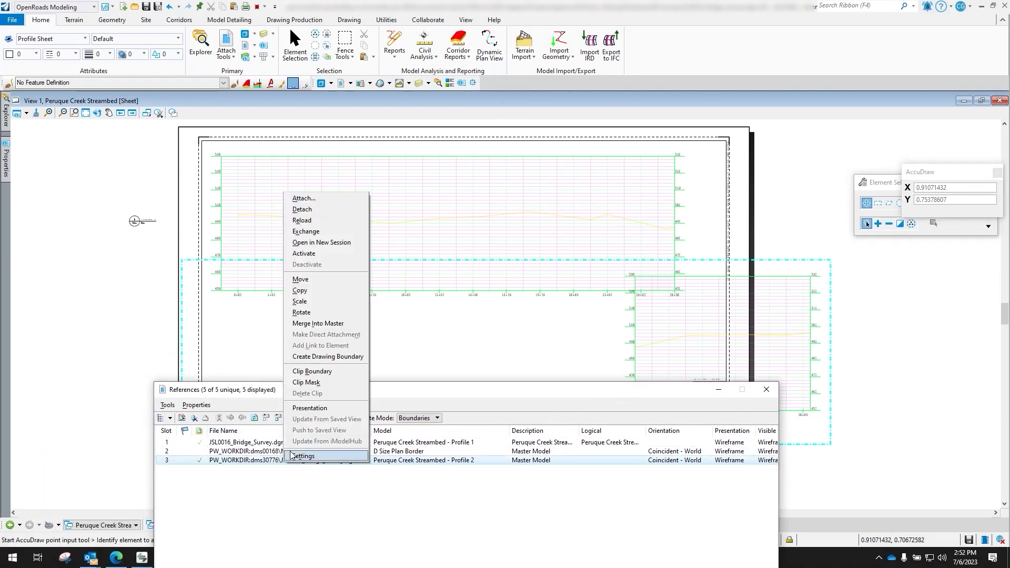
left_click(308, 285)
left_click(622, 342)
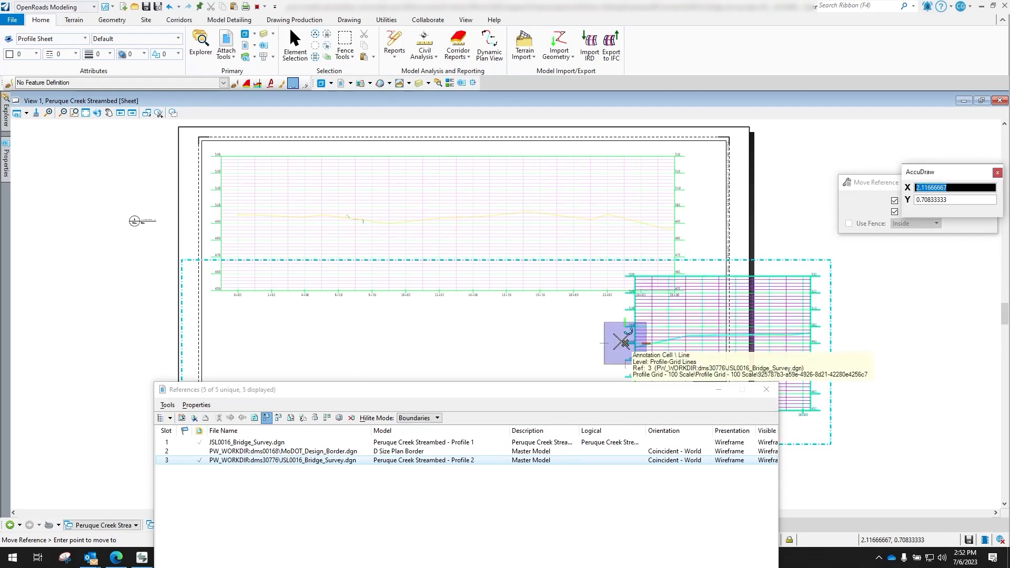
left_click(209, 291)
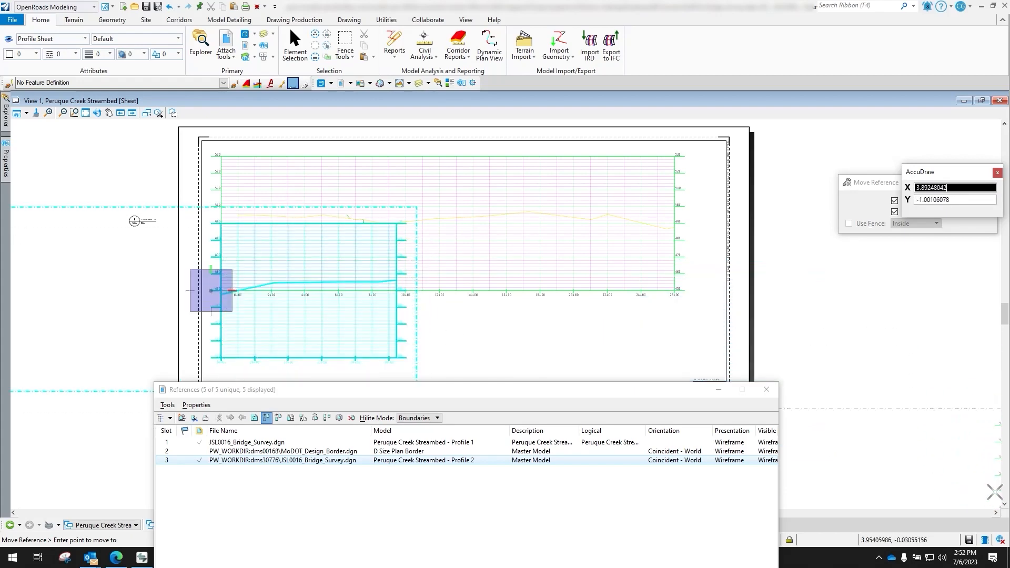
left_click(1005, 507)
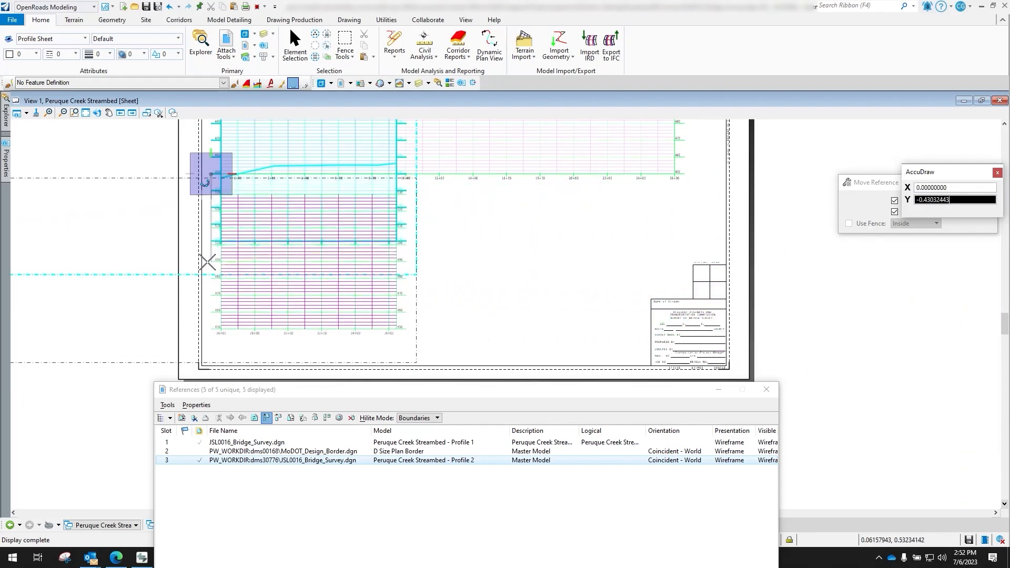
left_click(210, 274)
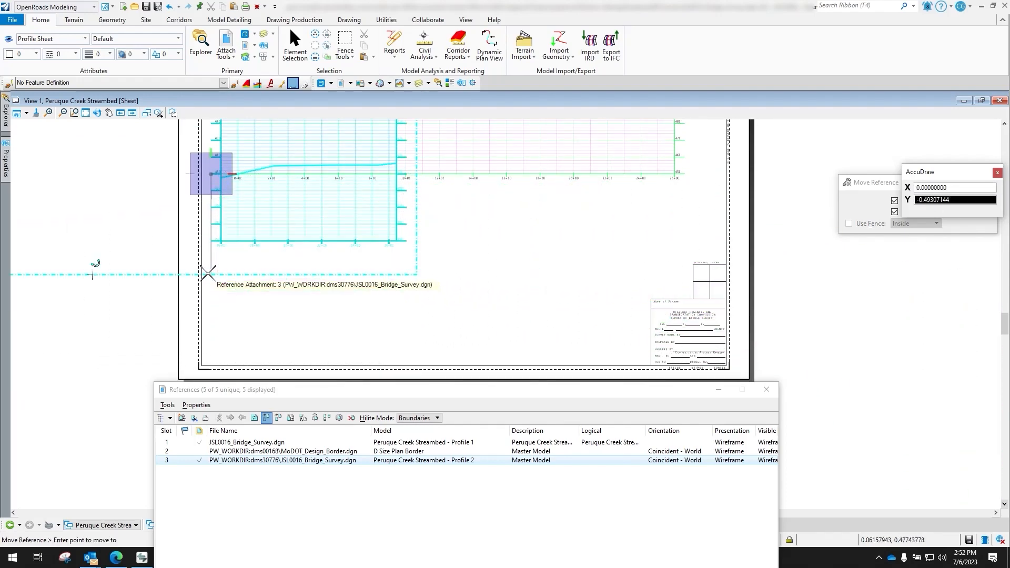
right_click(478, 247)
scroll(509, 237, "down", 2)
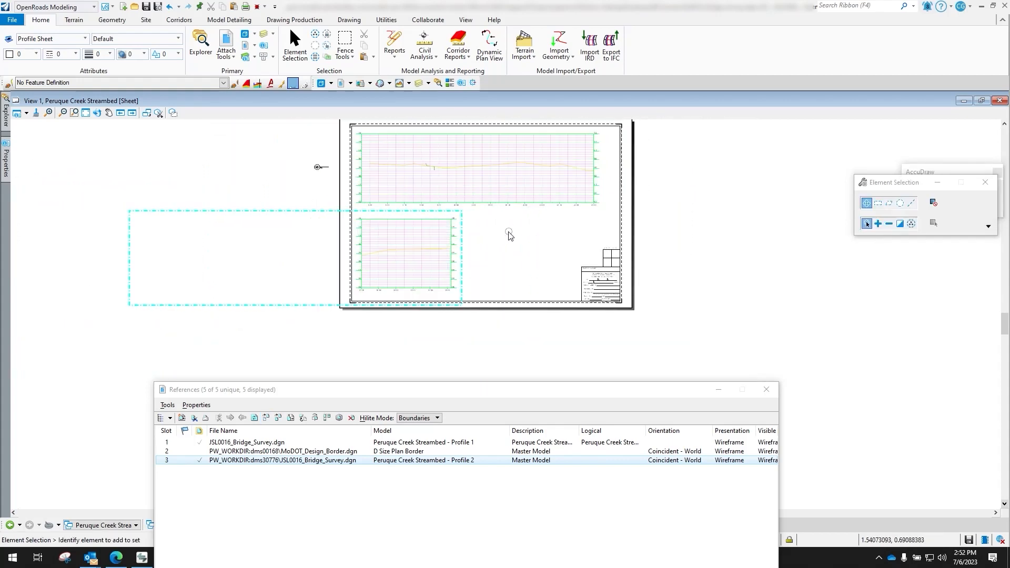
left_click(766, 389)
Fit the finished sheet in view and switch to the Default view group showing the survey plan
scroll(537, 293, "down", 2)
scroll(544, 210, "up", 3)
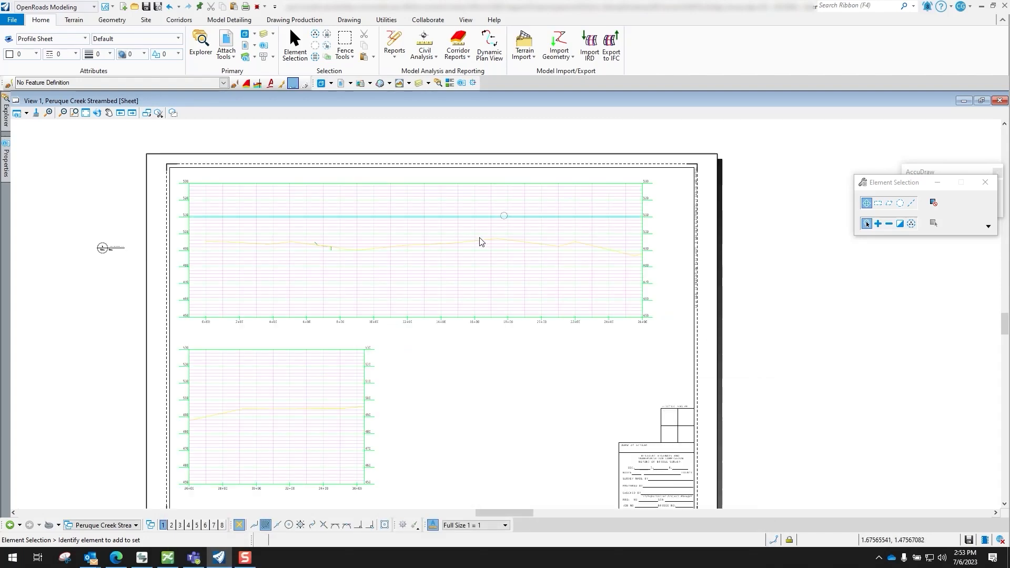
left_click(86, 113)
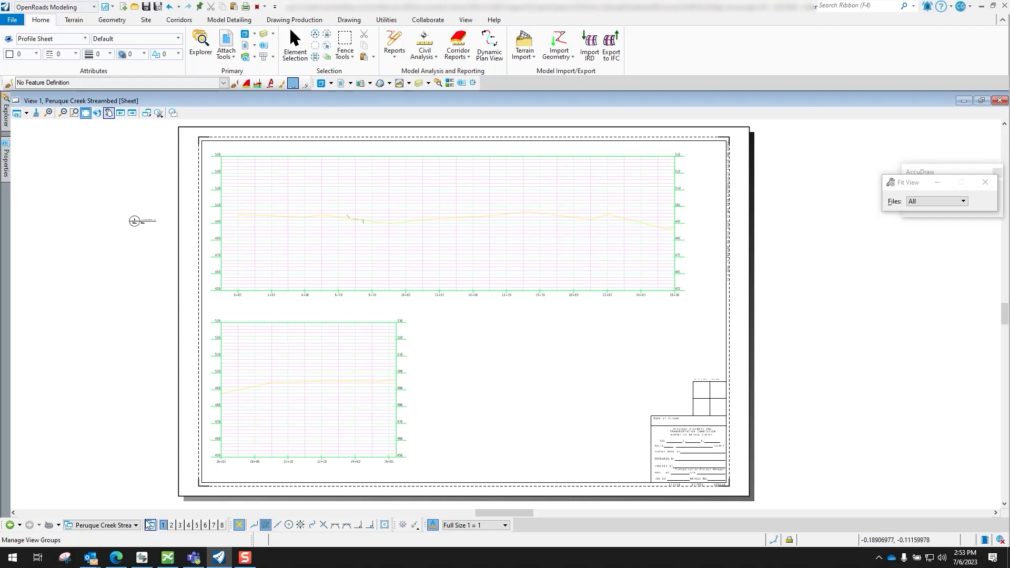
left_click(120, 525)
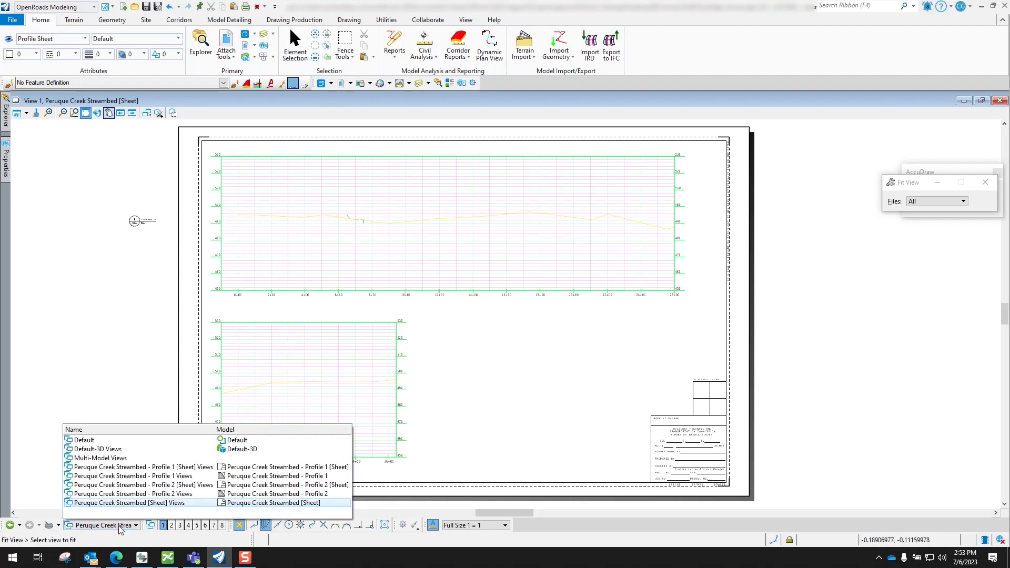
left_click(84, 441)
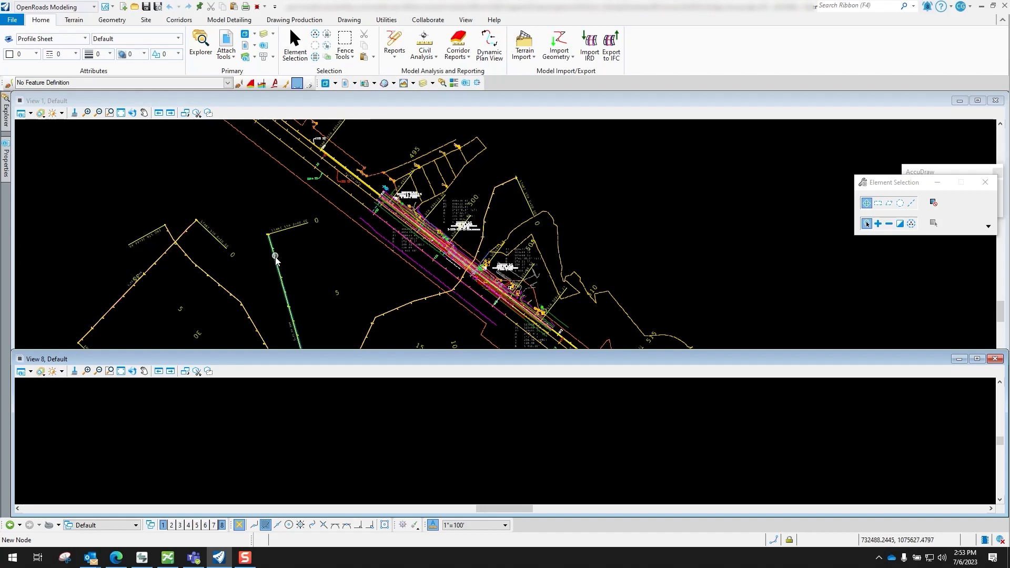
scroll(276, 258, "down", 2)
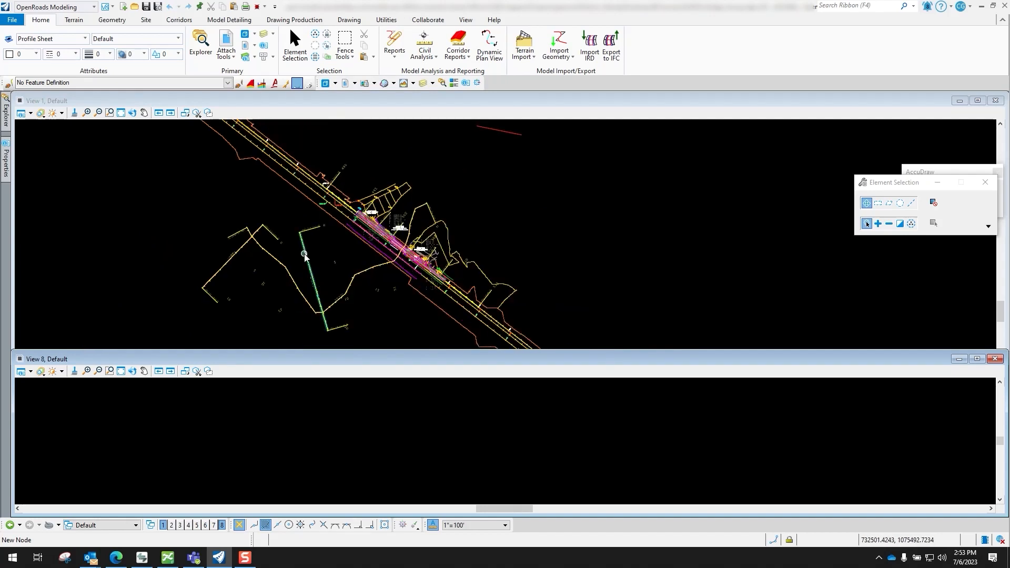
Open the profile model of the Upstream Valley Section 1 alignment in View 8 and enlarge that view upward
mouse_move(305, 254)
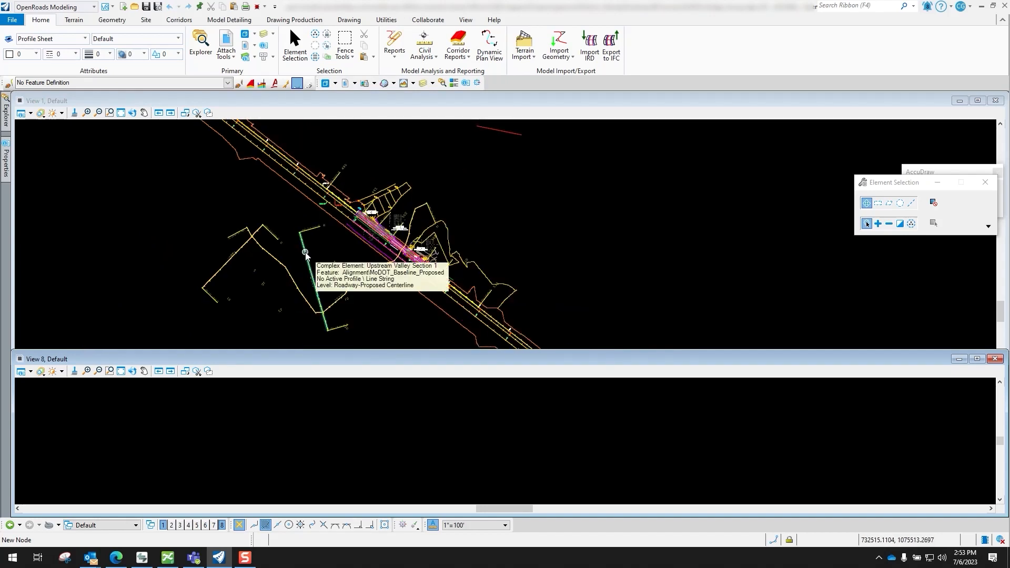
left_click(305, 253)
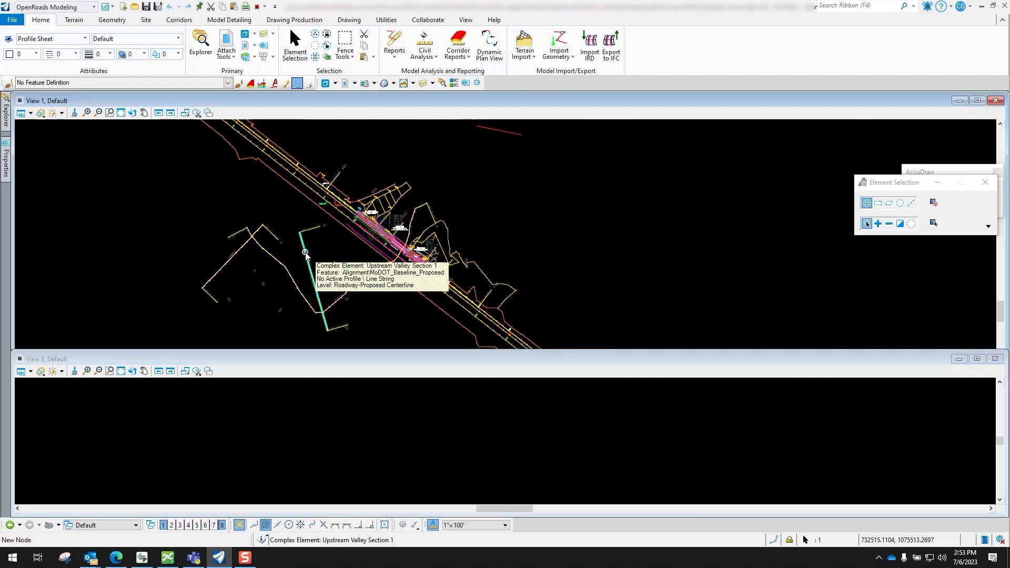
scroll(305, 253, "up", 2)
left_click(321, 249)
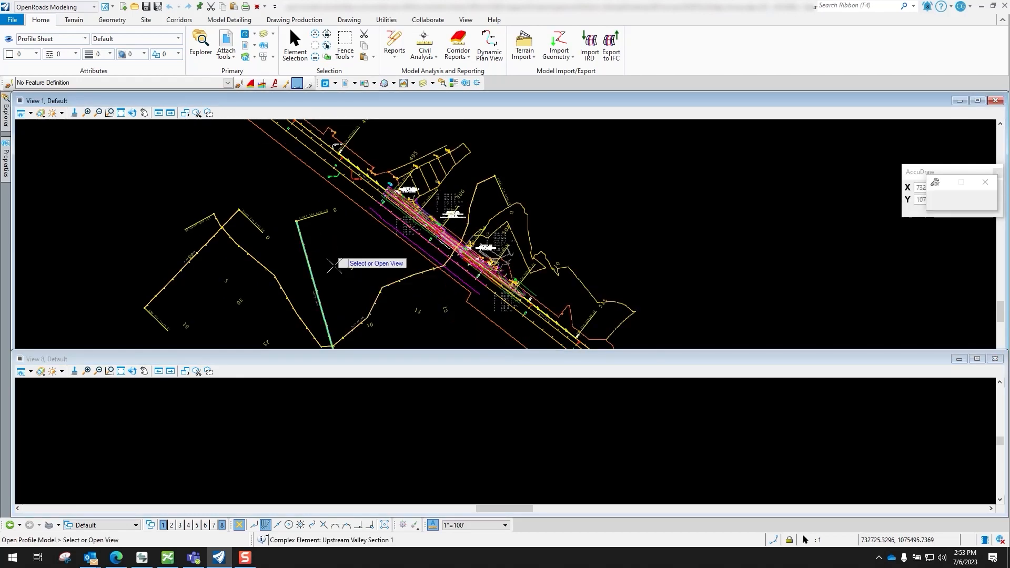
left_click(441, 427)
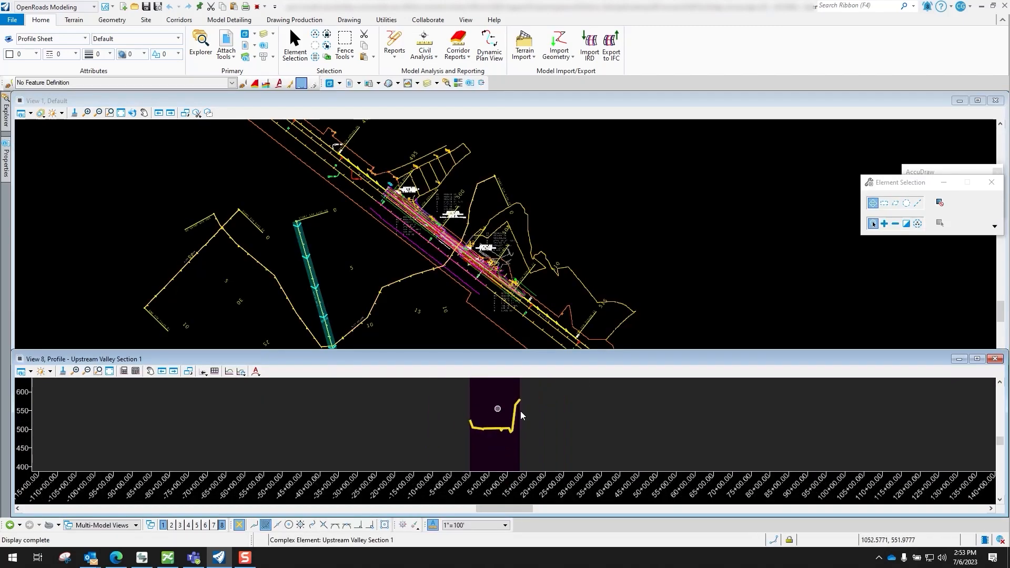
scroll(525, 408, "up", 1)
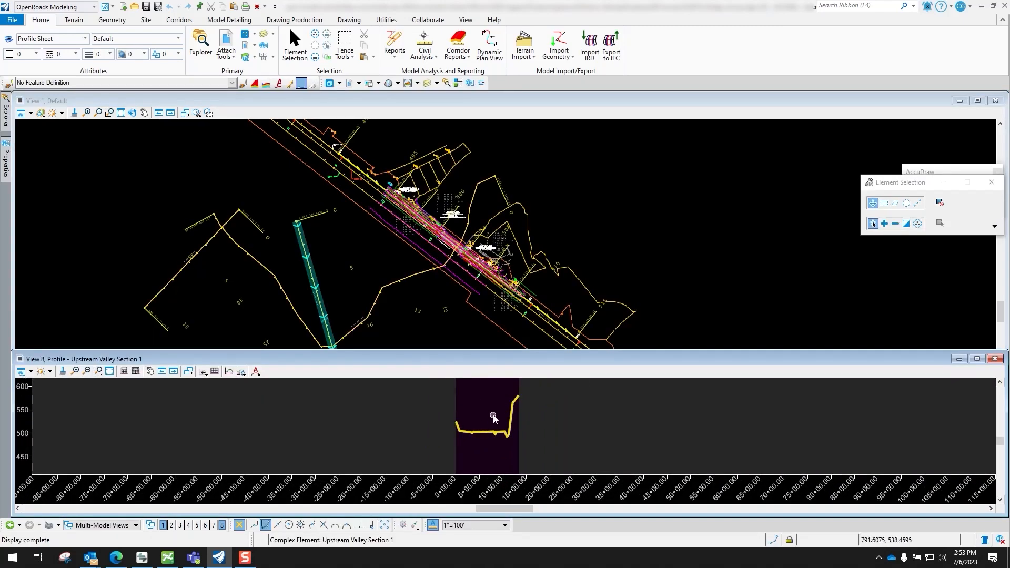
scroll(498, 396, "up", 1)
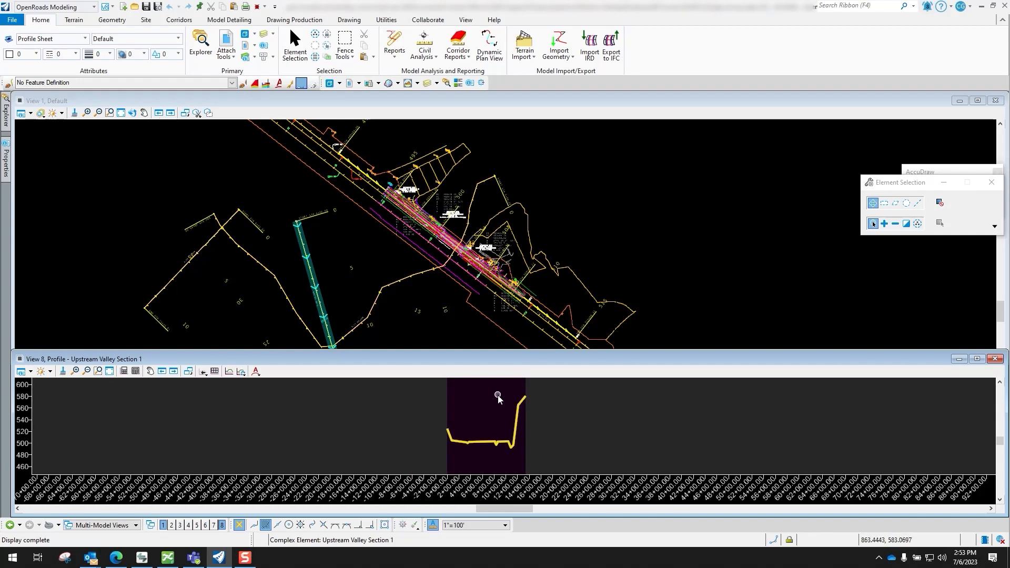
left_click_drag(515, 350, 515, 306)
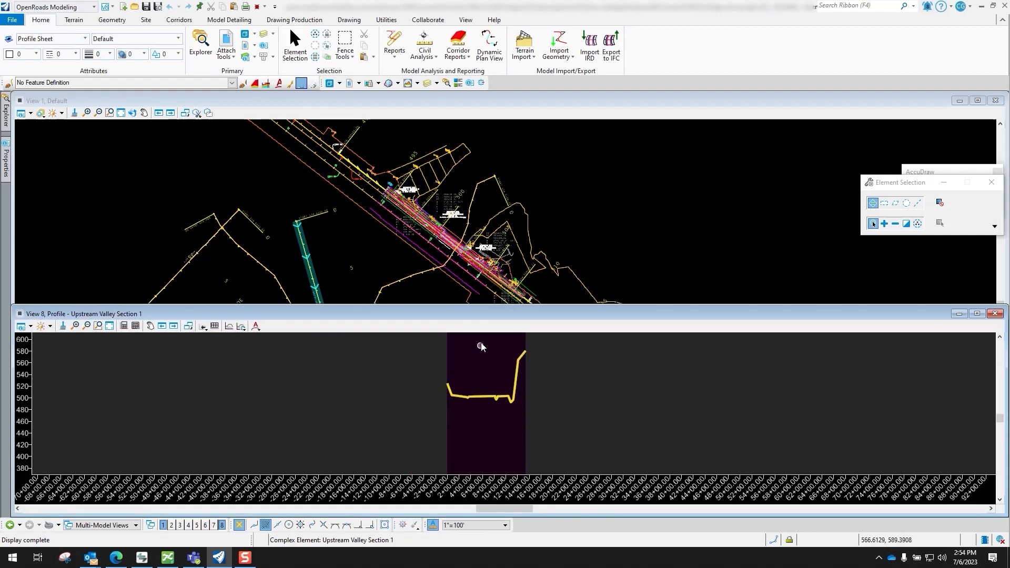
Begin a profile-sheet named boundary for Upstream Valley Section 1, using the profile's beginning at station 0+00 as its start point
scroll(485, 360, "up", 2)
right_click(487, 361)
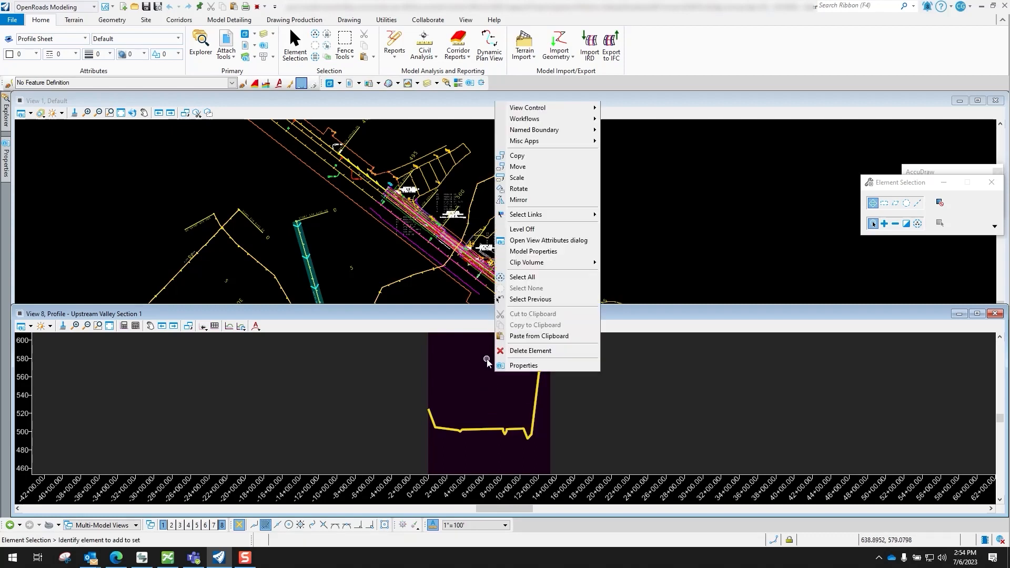
mouse_move(553, 134)
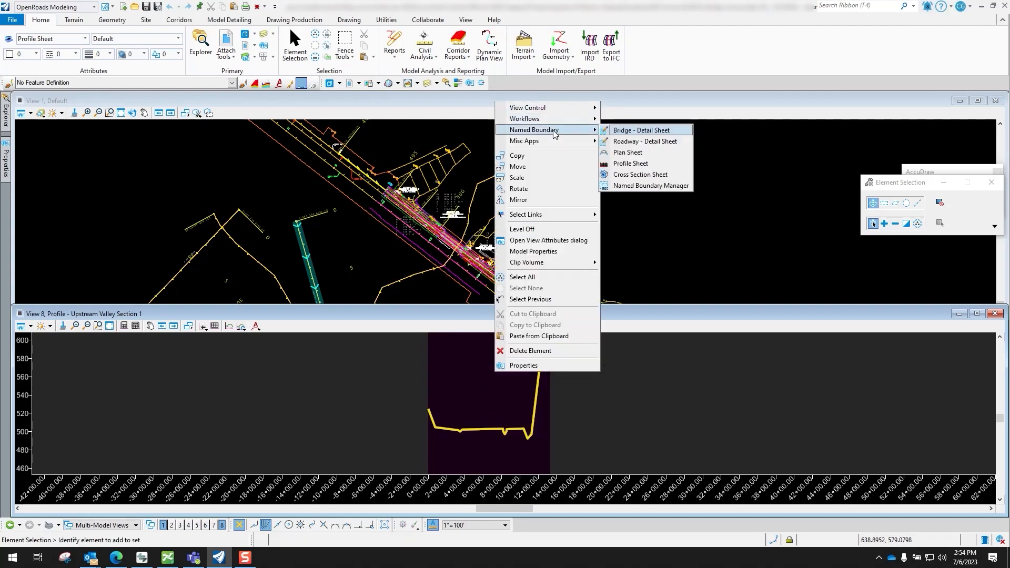
left_click(639, 164)
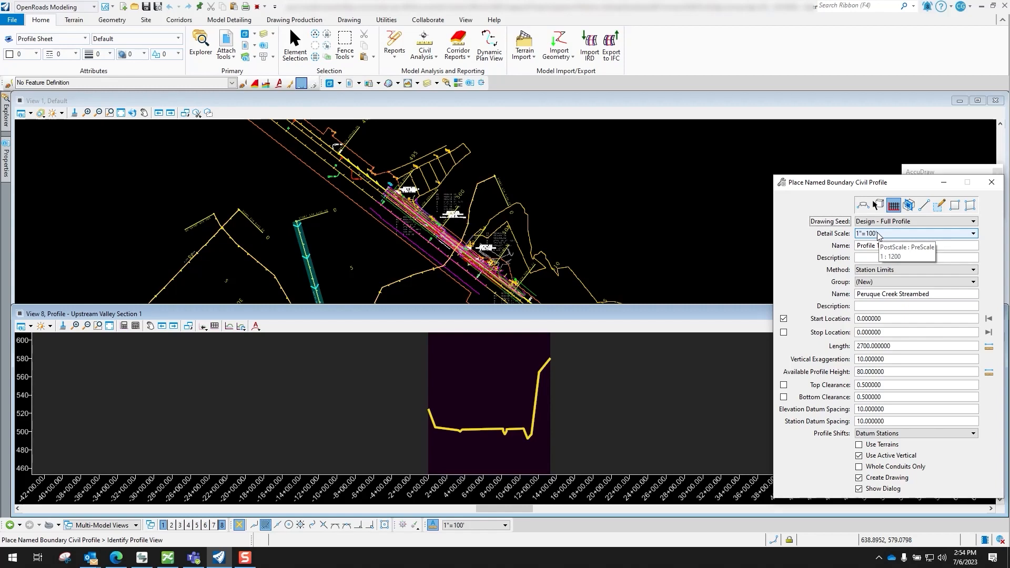
left_click(480, 372)
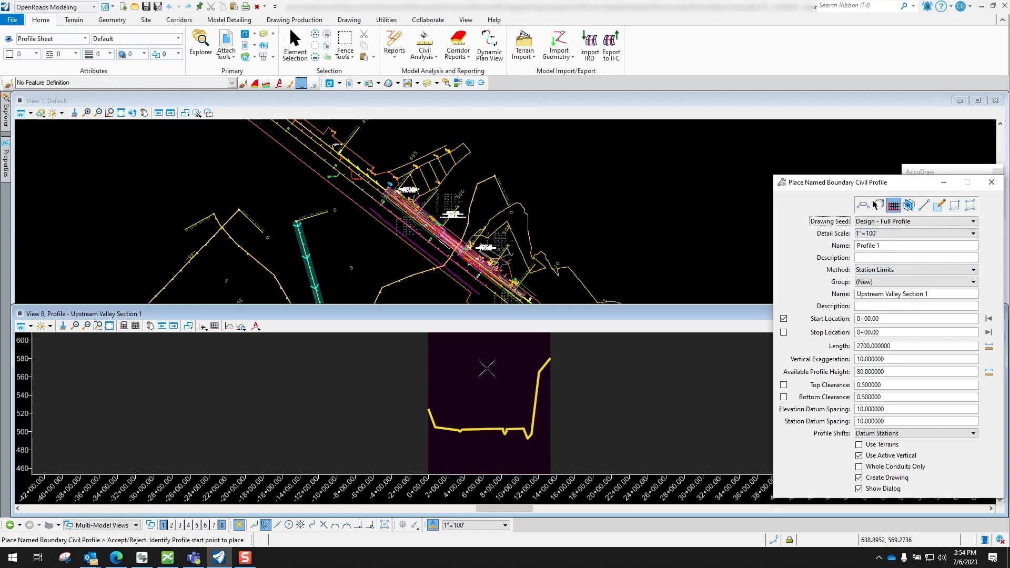
left_click(427, 408)
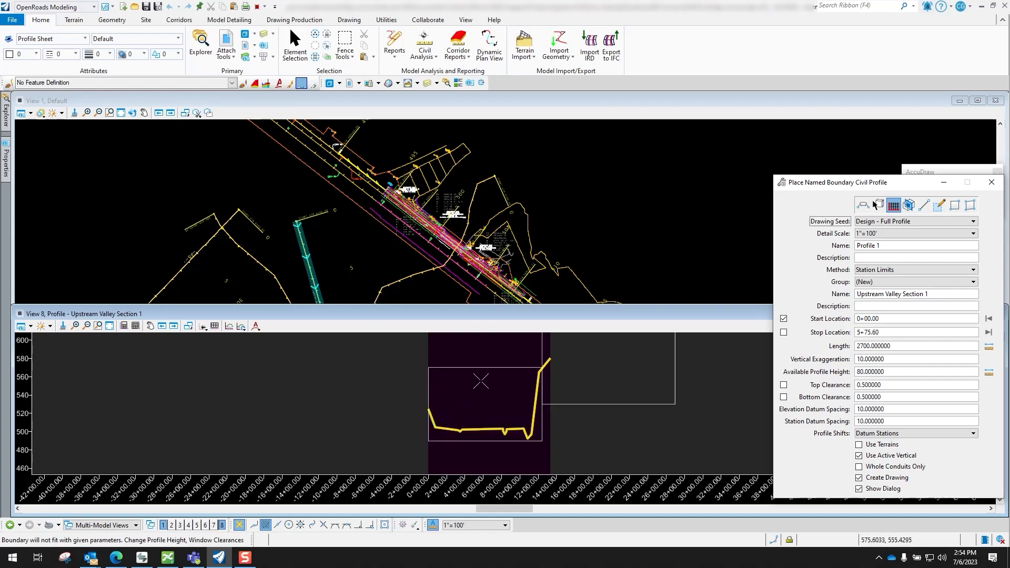
Lock the named boundary's start location at station -1+00
scroll(480, 382, "down", 2)
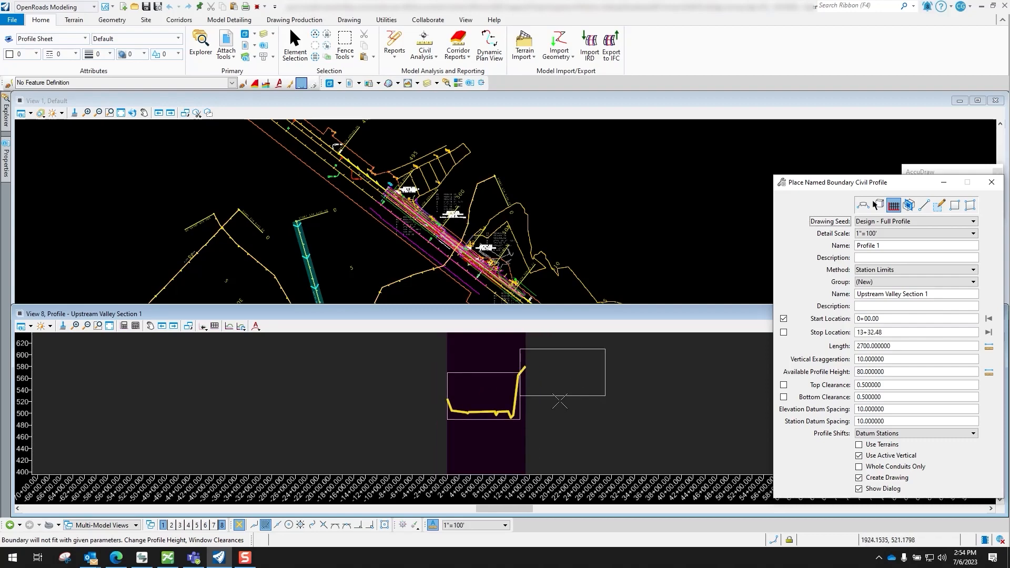
scroll(489, 395, "up", 2)
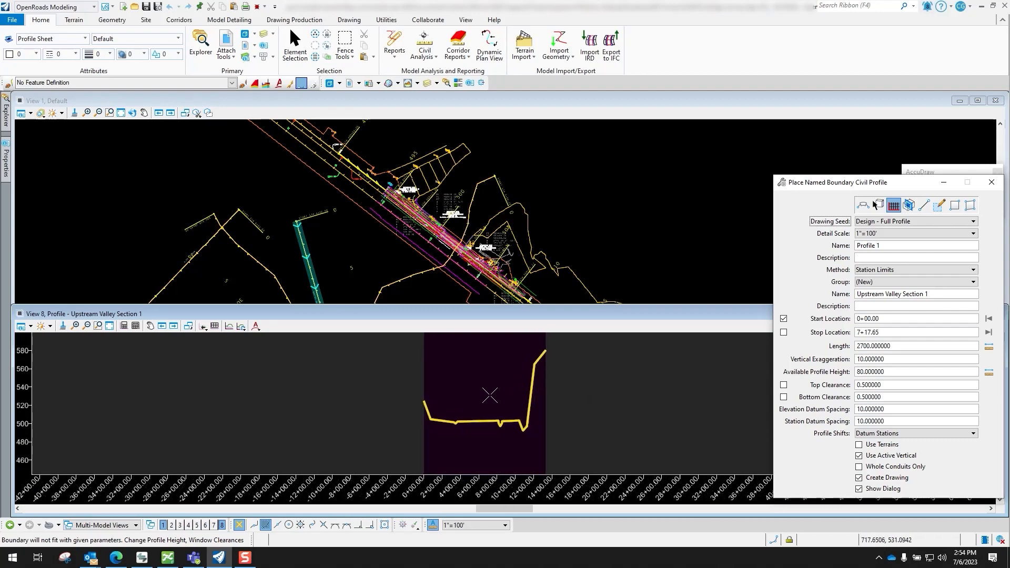
scroll(611, 395, "down", 3)
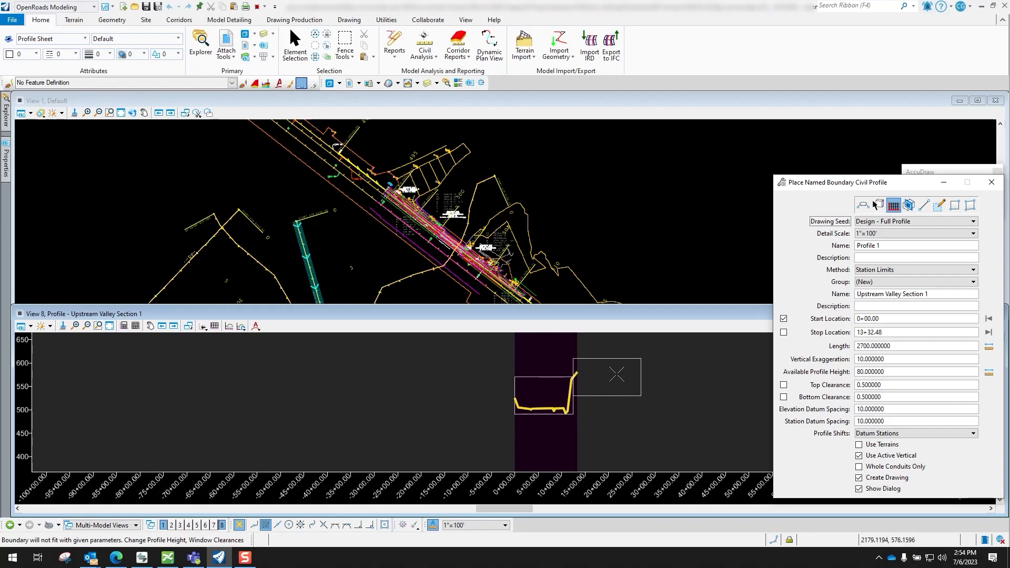
left_click(784, 319)
double_click(872, 320)
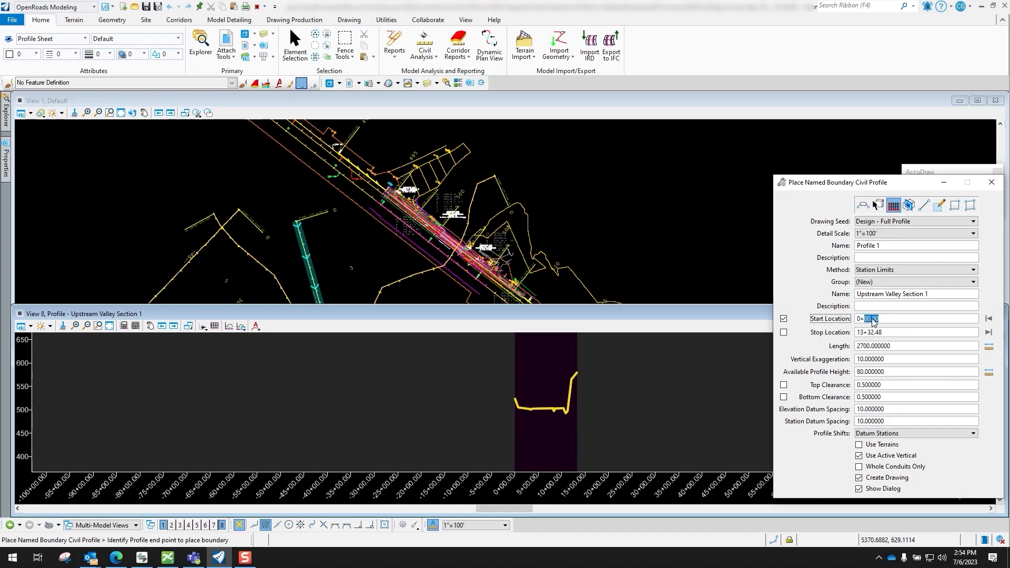
key("BackSpace")
key("BackSpace")
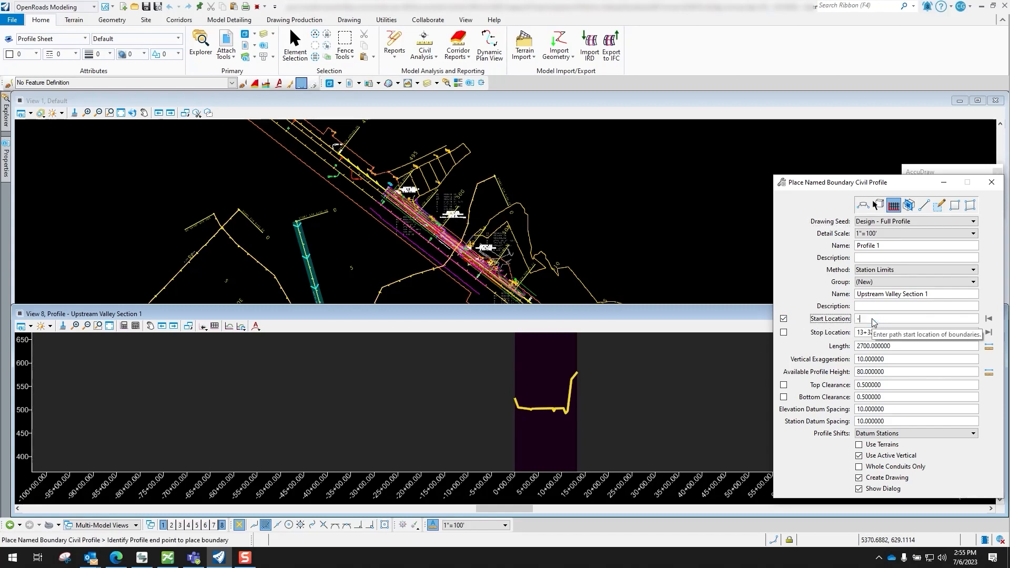
key("Tab")
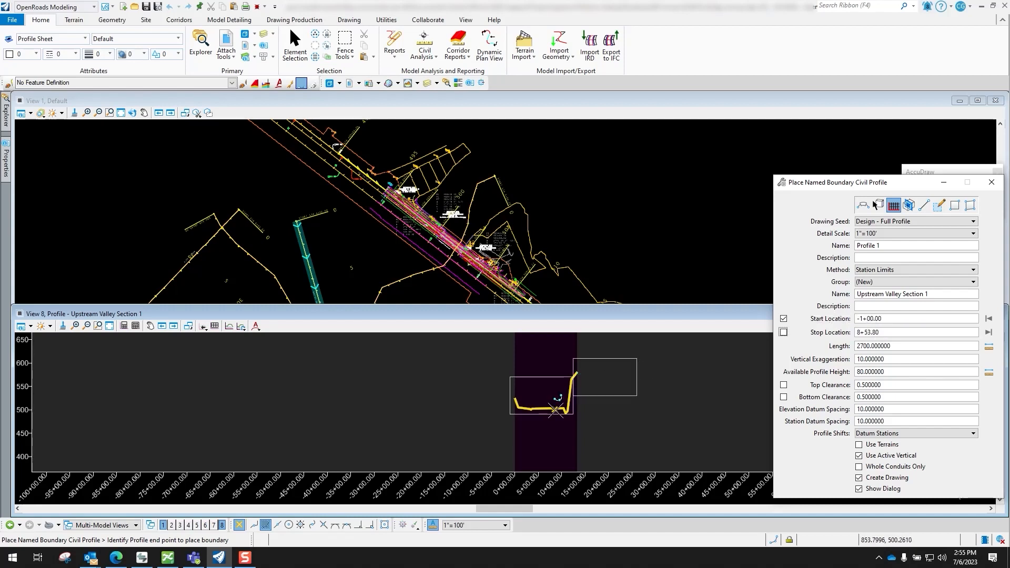
Set the named boundary's available profile height to 120
scroll(555, 410, "up", 2)
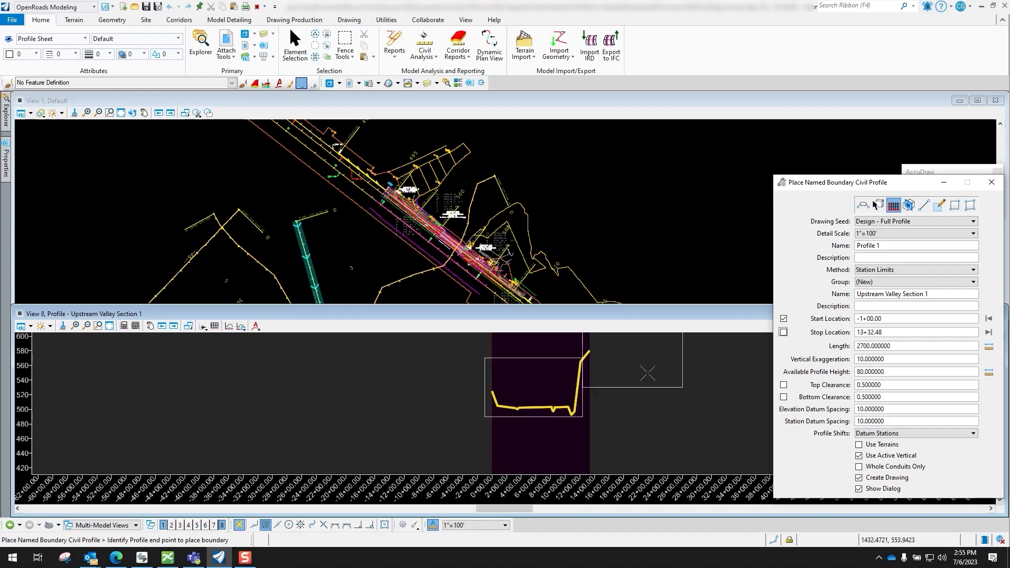
double_click(870, 373)
type("100")
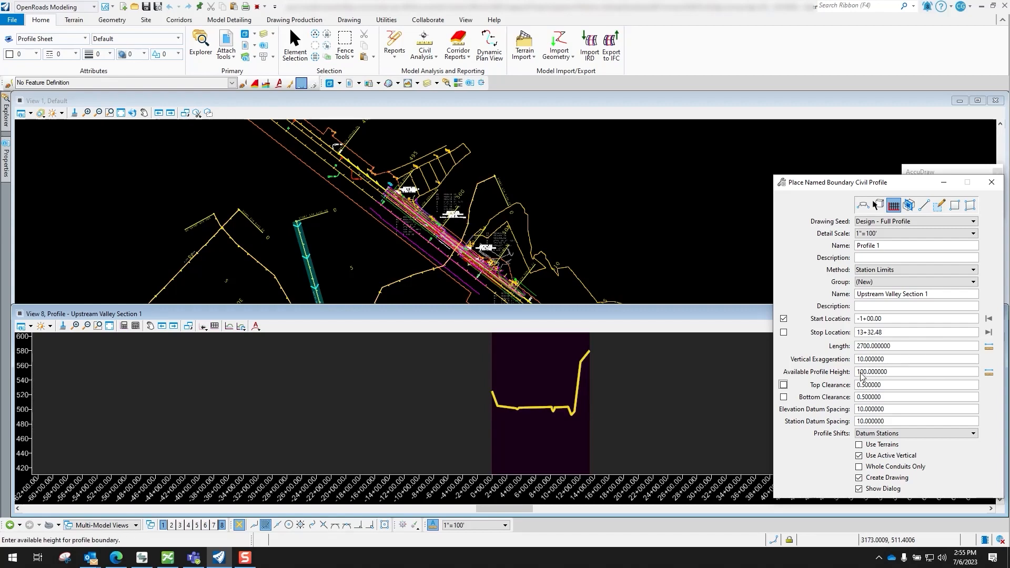
type("120")
key("Tab")
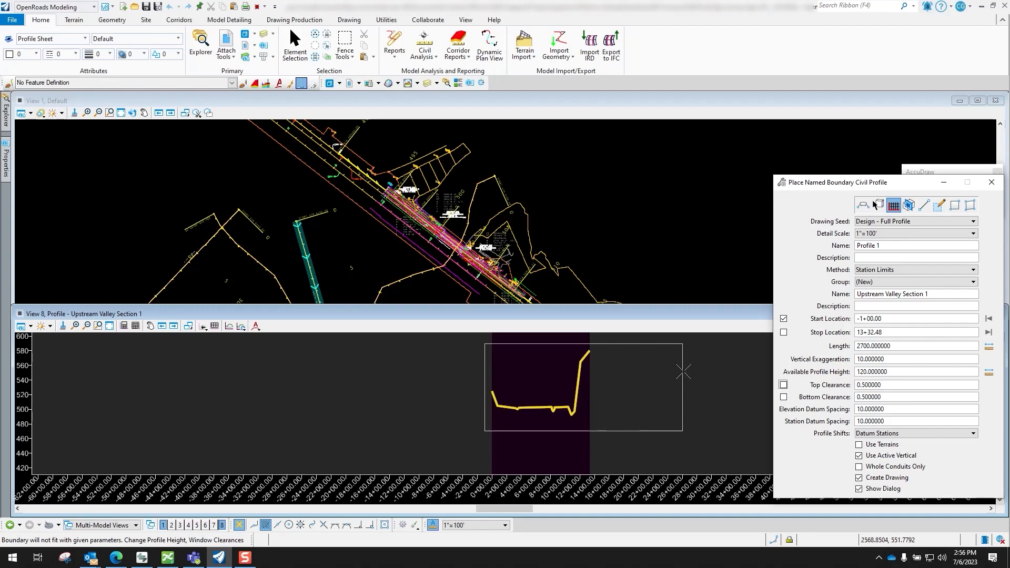
Try a length of 1800 for the named boundary
double_click(876, 347)
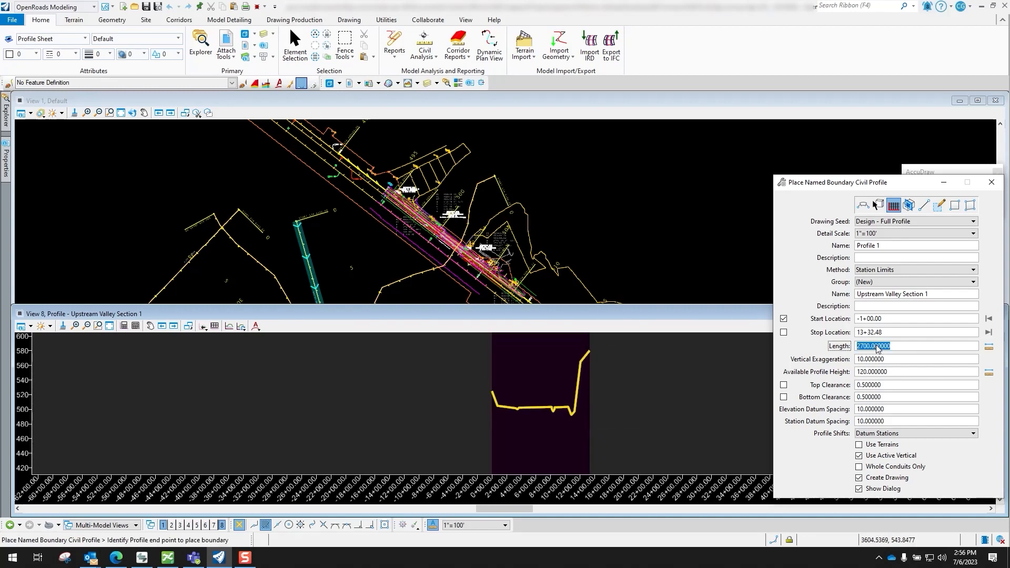
type("1800")
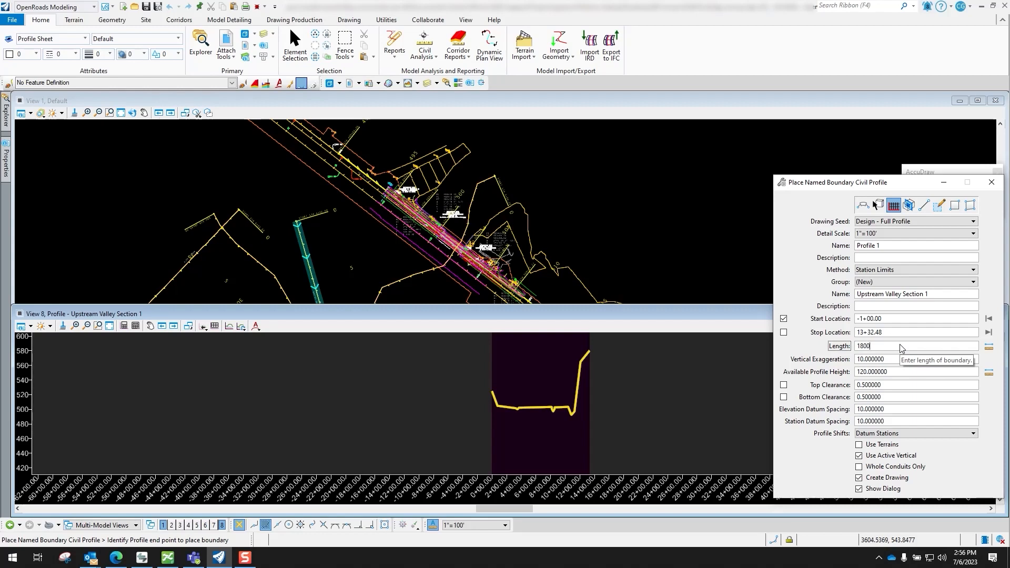
key("Tab")
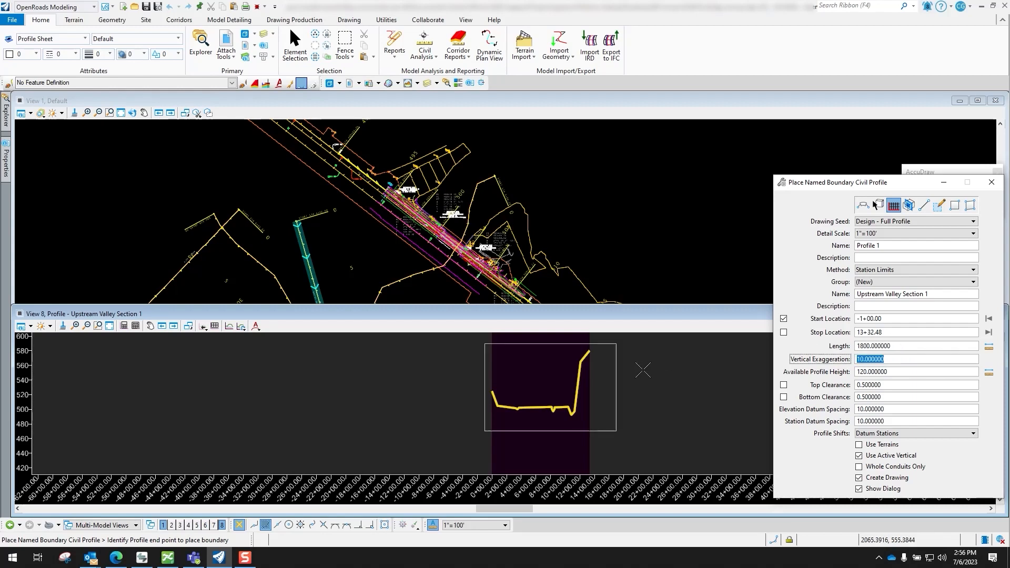
Set the named boundary's length to 1600 and place the boundary around the whole valley section profile
double_click(876, 349)
type("16")
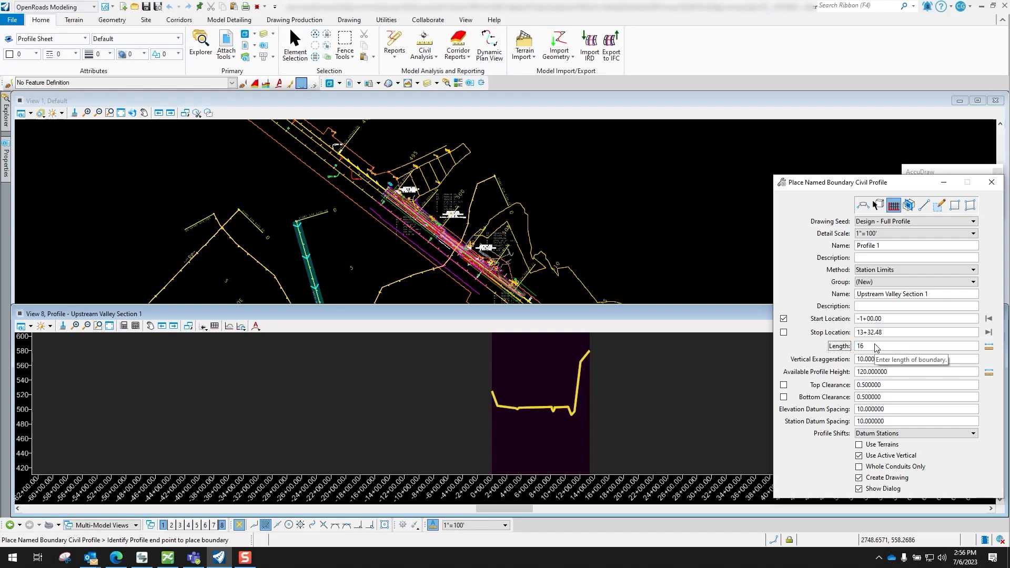
type("00")
key("Tab")
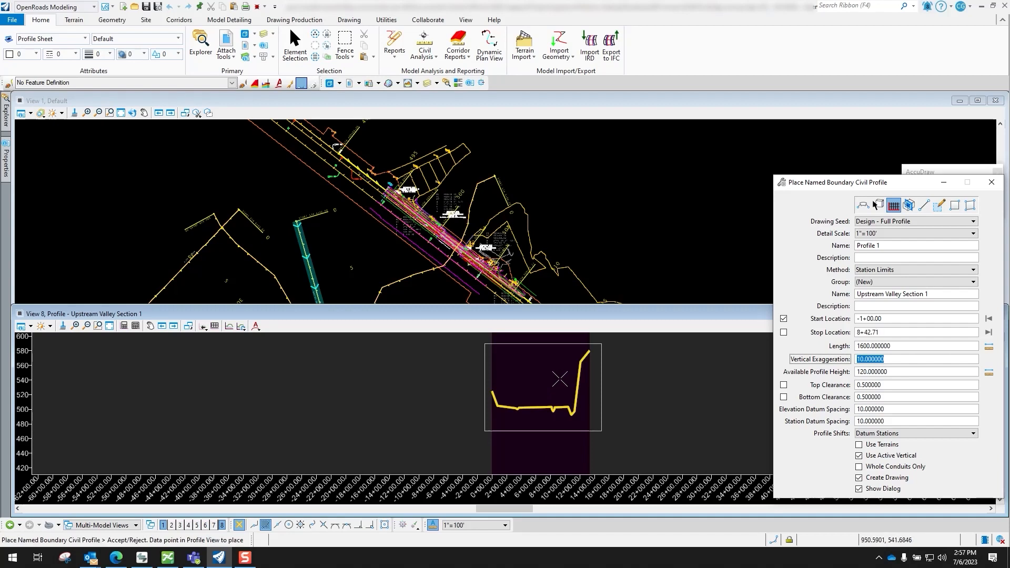
left_click(548, 366)
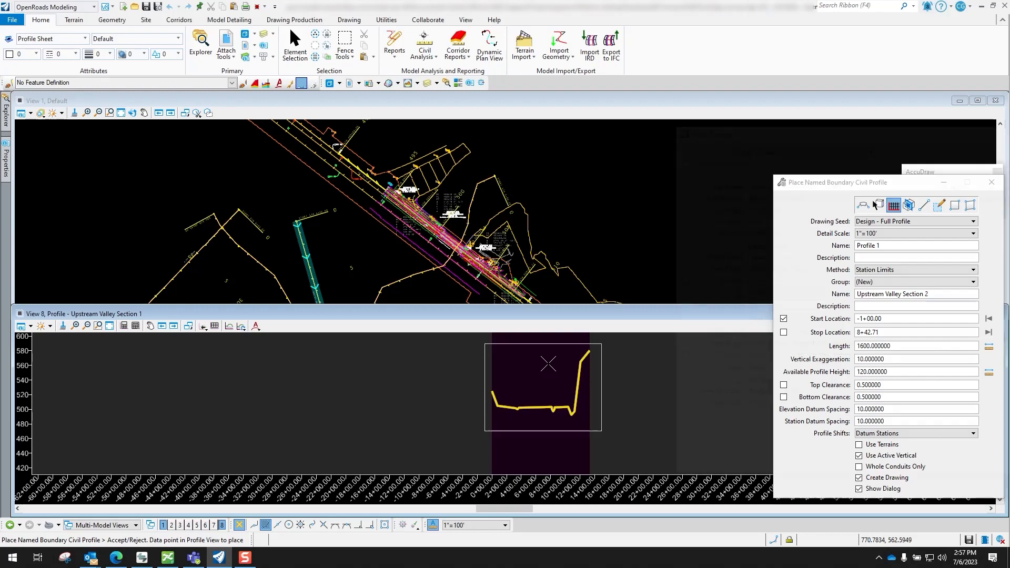
Set the drawing model to 1"=100' with the Profile Grid - 100 Scale annotation group
left_click_drag(759, 131, 744, 145)
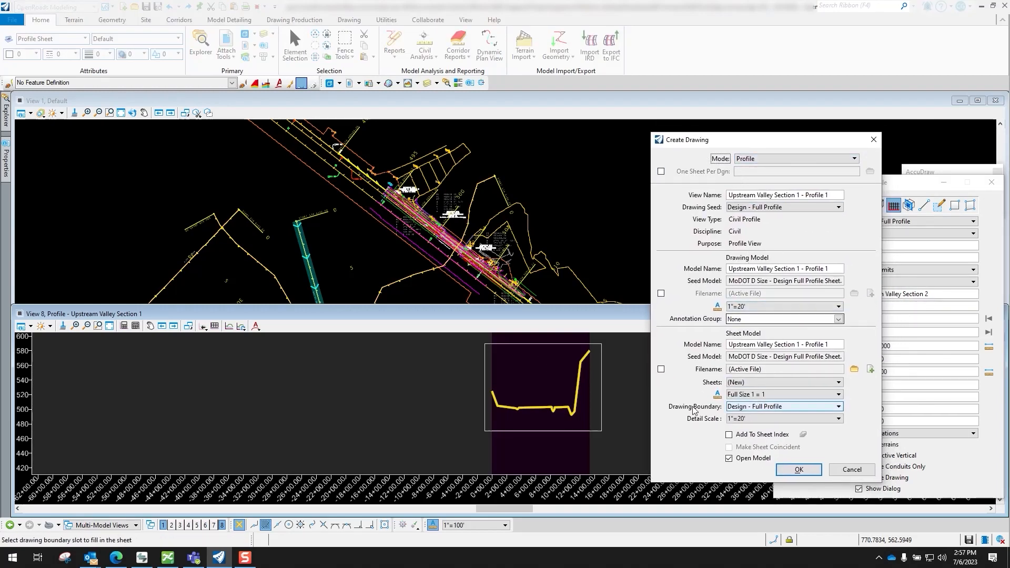
left_click(761, 306)
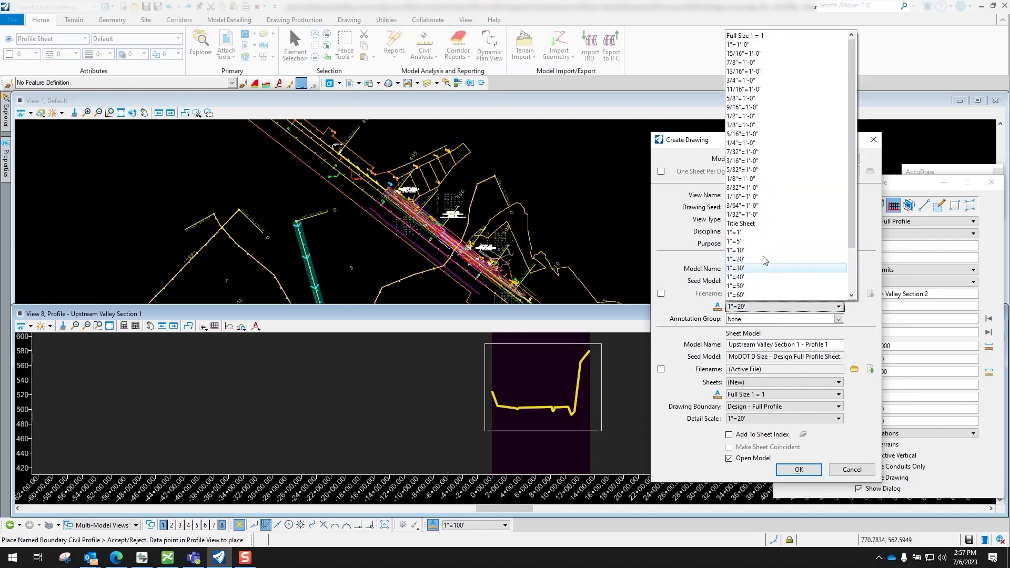
left_click(750, 252)
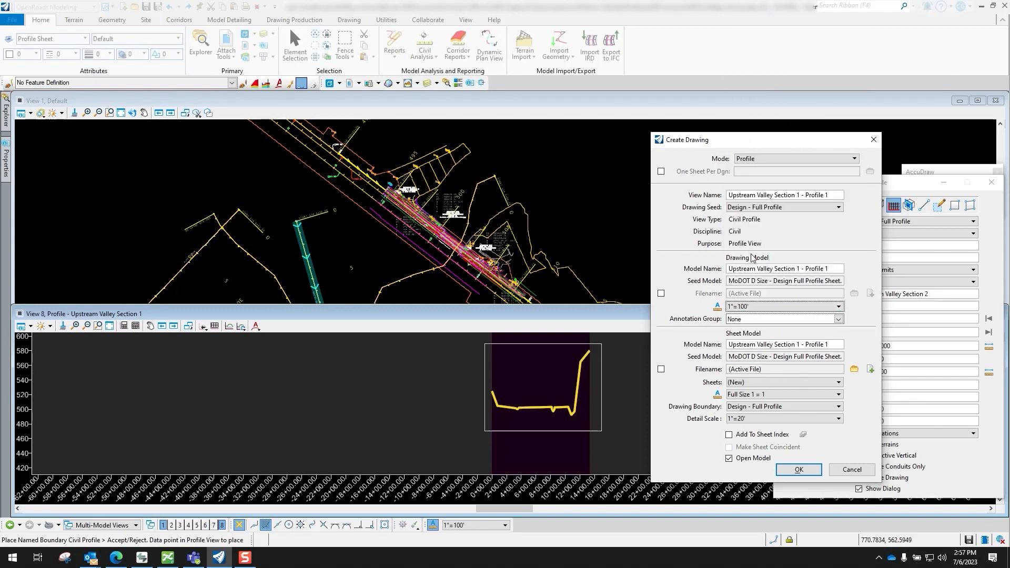
left_click(837, 319)
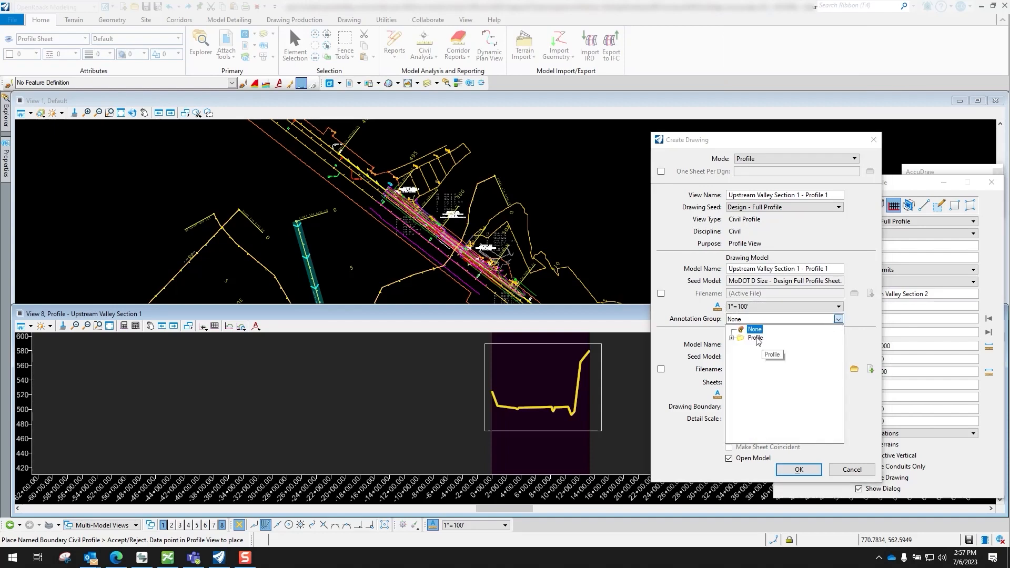
left_click(741, 347)
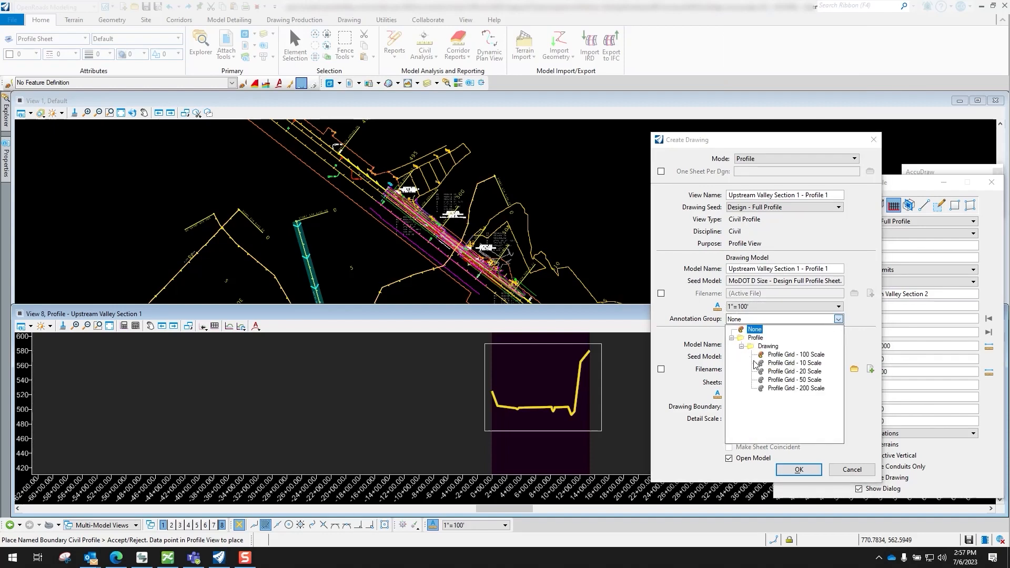
left_click(802, 356)
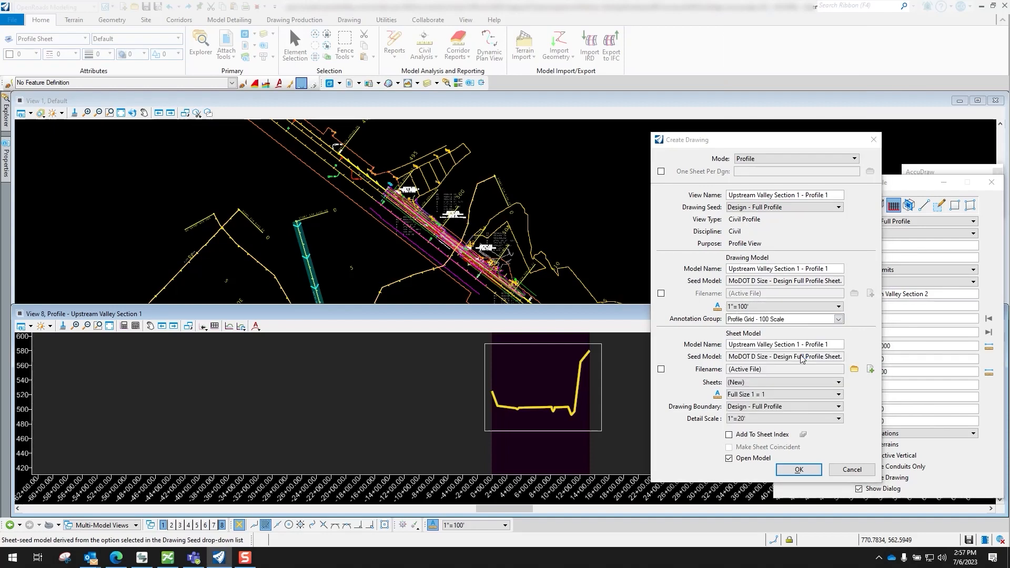
Set the sheet's detail scale to 1"=100' and create the Upstream Valley Section 1 - Profile 1 drawing and sheet
left_click(771, 421)
scroll(758, 387, "down", 1)
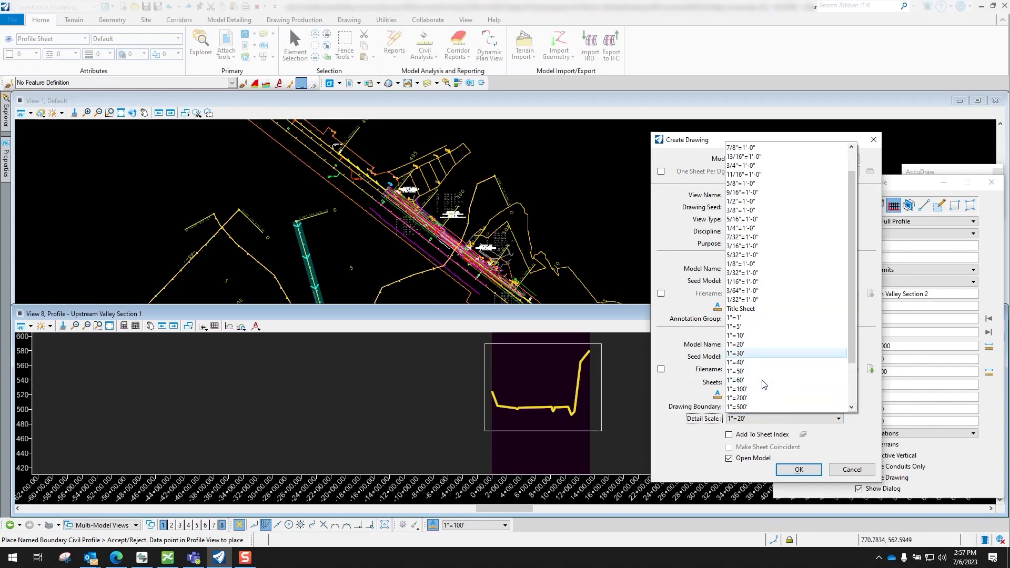
left_click(752, 389)
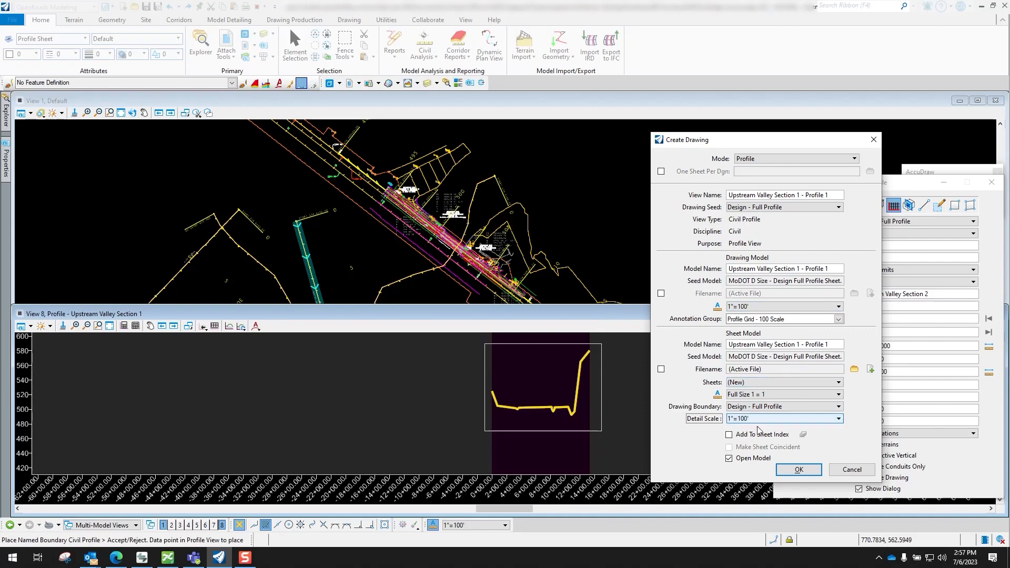
left_click(799, 469)
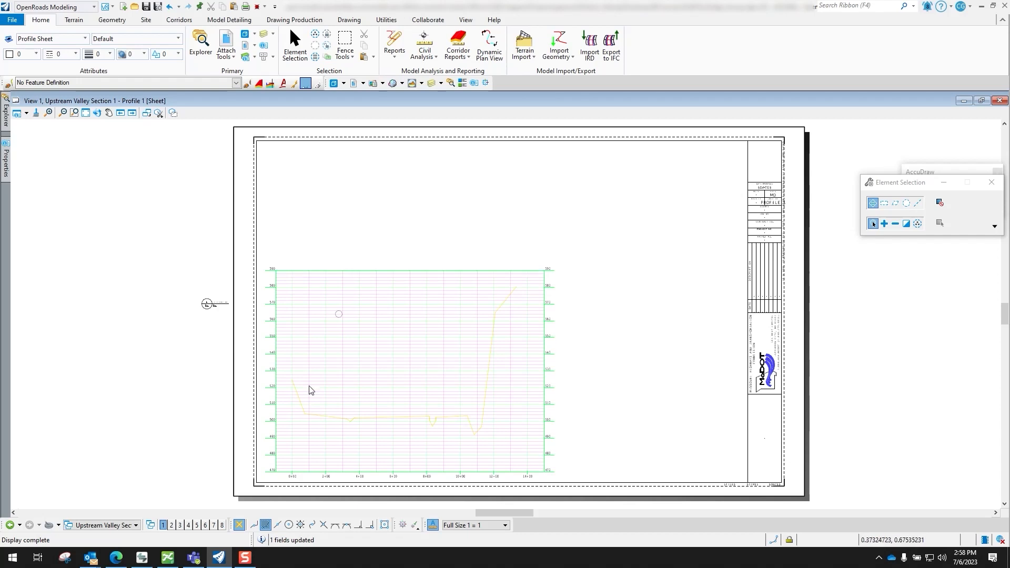
Check the combined Peruque Creek Streambed sheet, and return to the Upstream Valley Section 1 - Profile 1 sheet
left_click(136, 525)
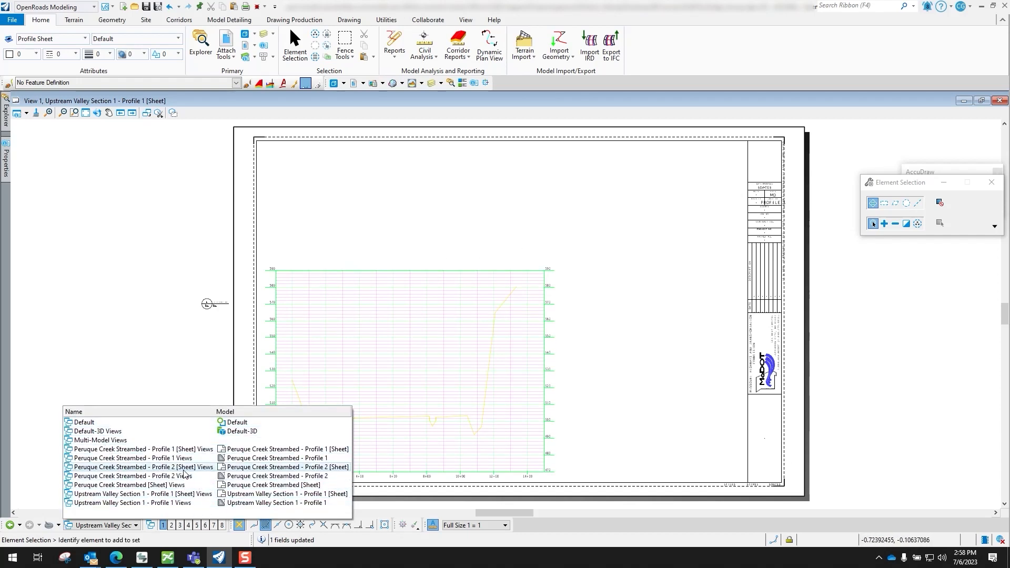
left_click(140, 486)
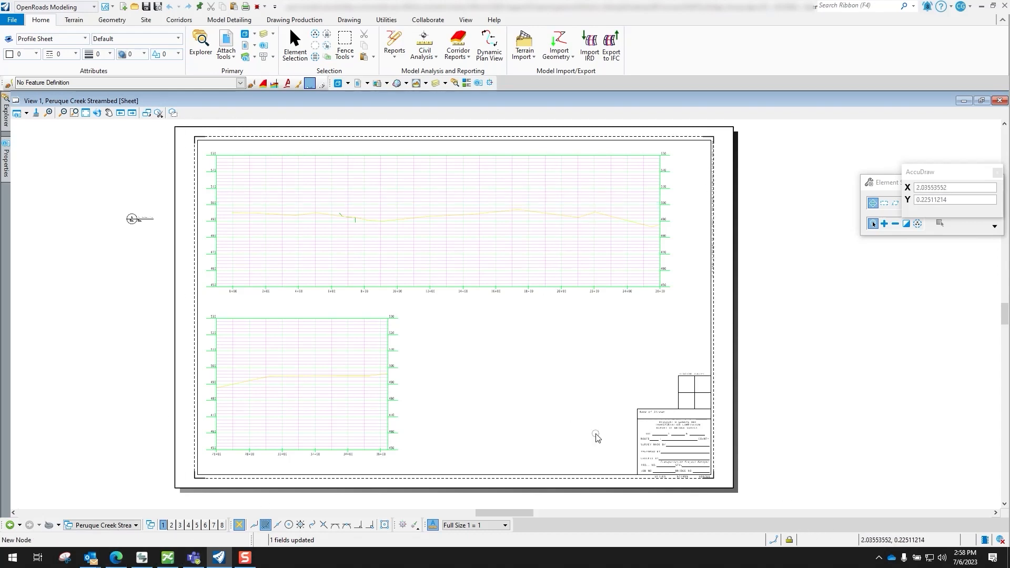
left_click(118, 526)
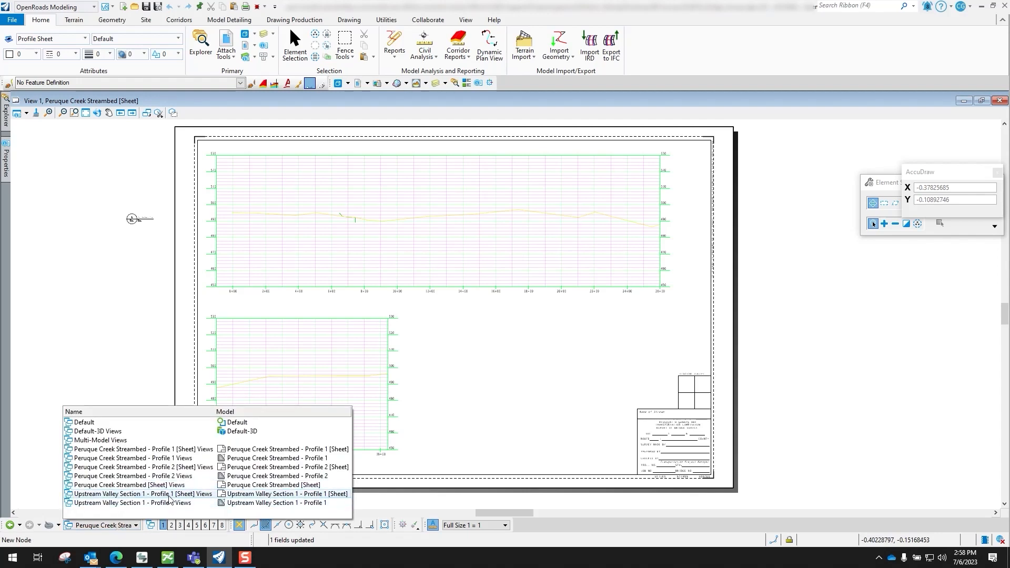
left_click(148, 494)
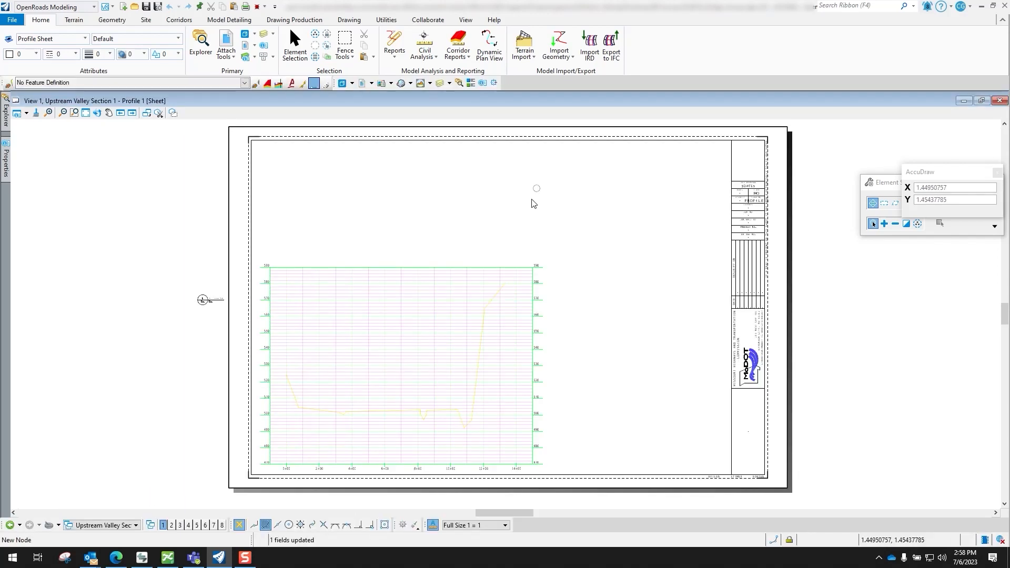